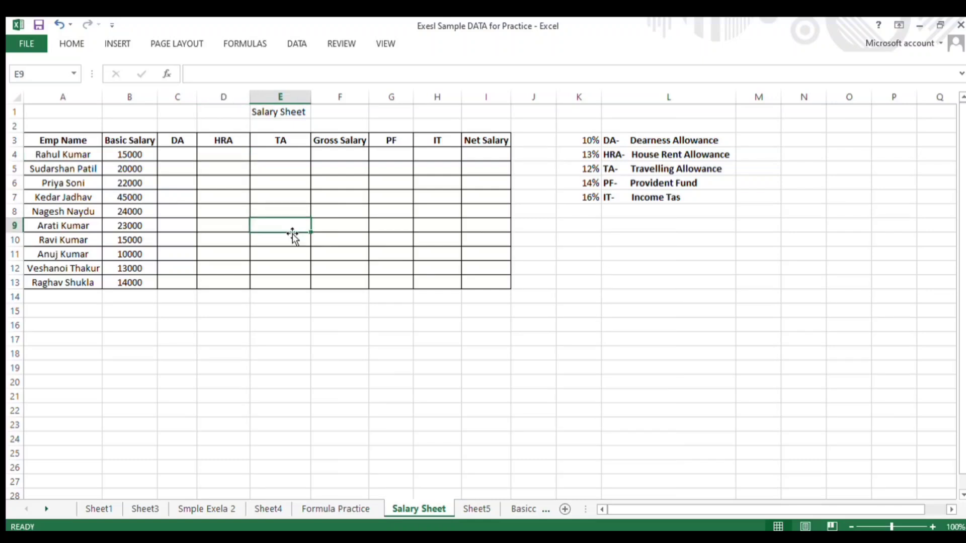
Enter the formula =K3 in the first employee's DA cell, C4.
key(Up)
key(Up)
key(Up)
key(Up)
key(Up)
key(Up)
key(Down)
key(Left)
key(Left)
key(Left)
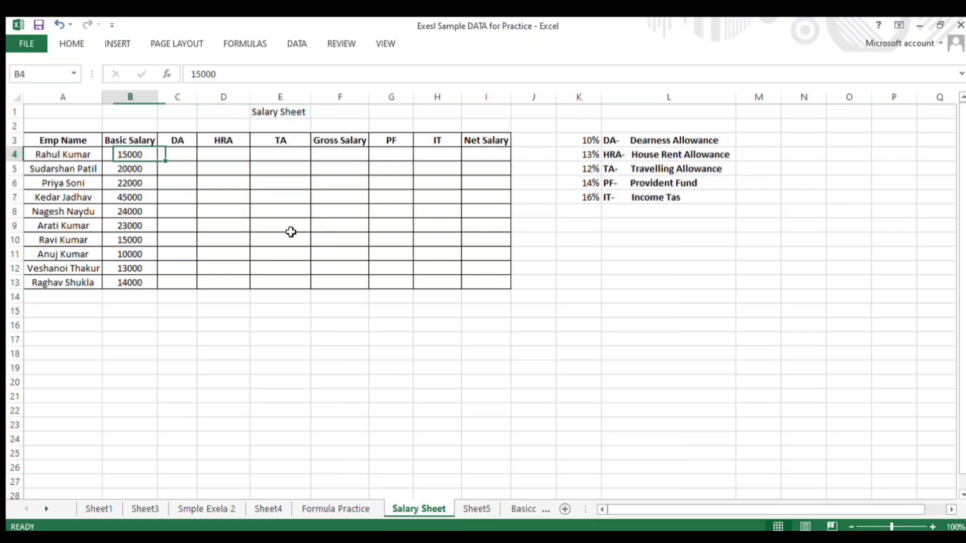
key(Right)
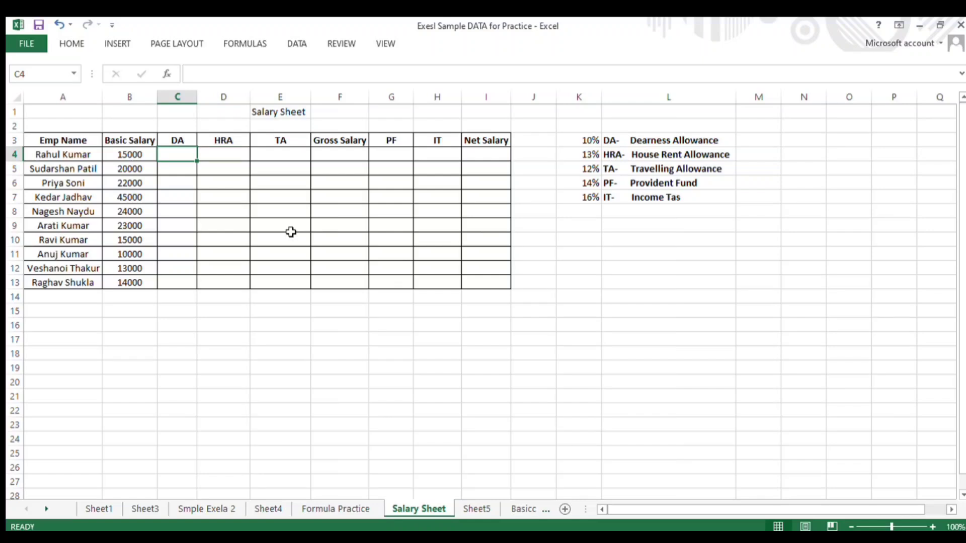
text(=)
key(Left)
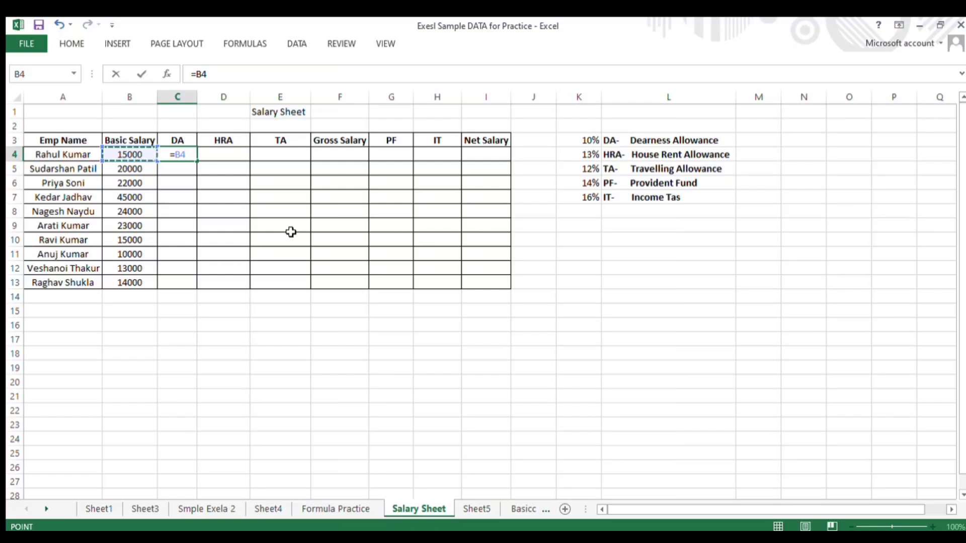
key(Down)
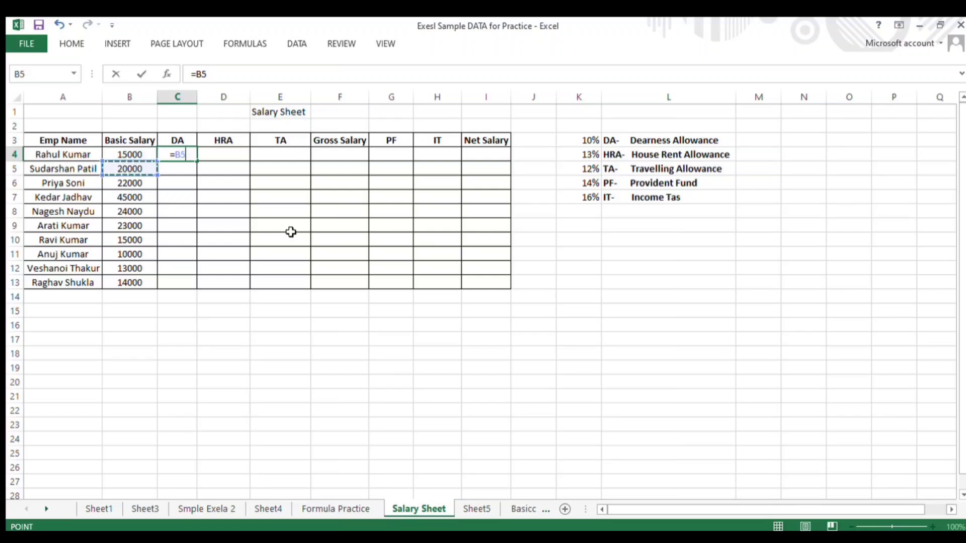
key(Right)
key(Right)
key(Right)
key(Right)
key(Right)
key(Right)
key(Up)
key(Right)
key(Right)
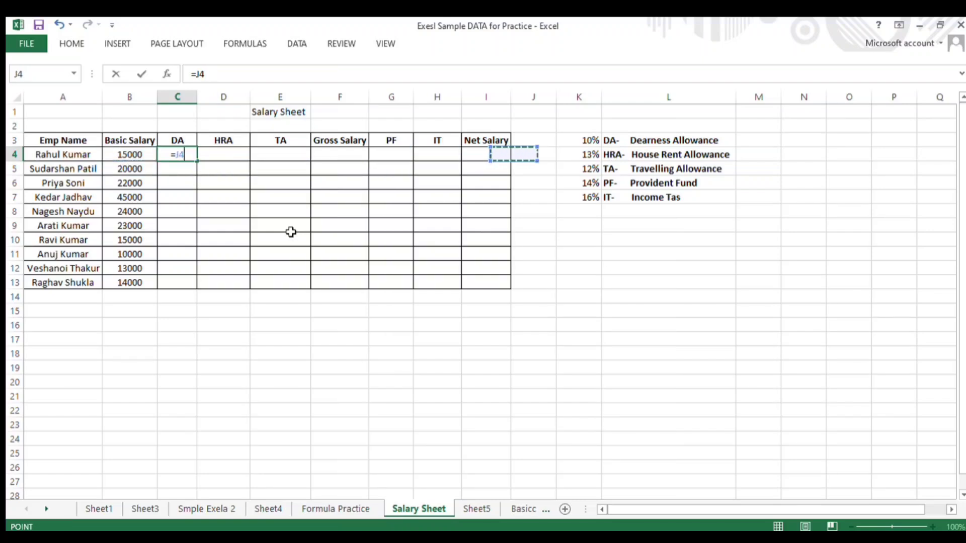
key(Right)
key(Up)
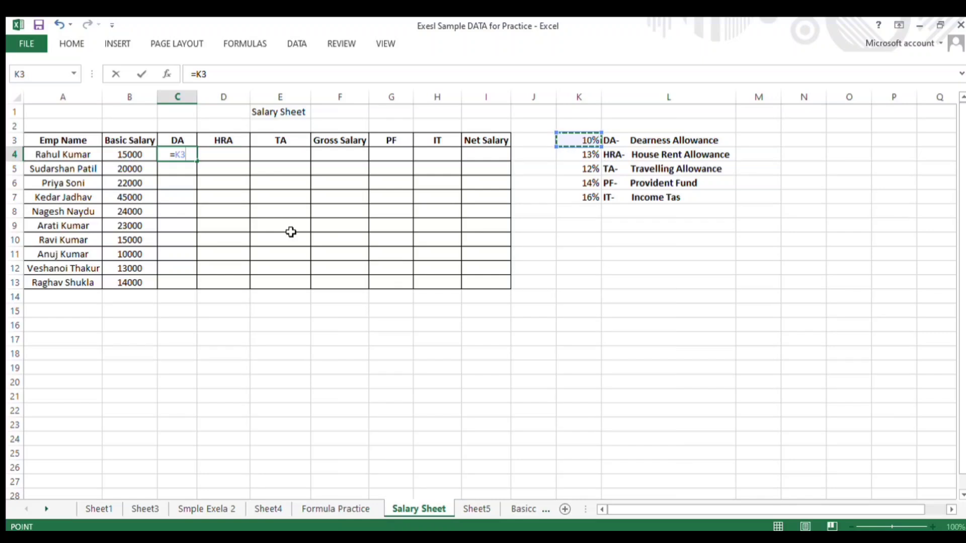
key(Return)
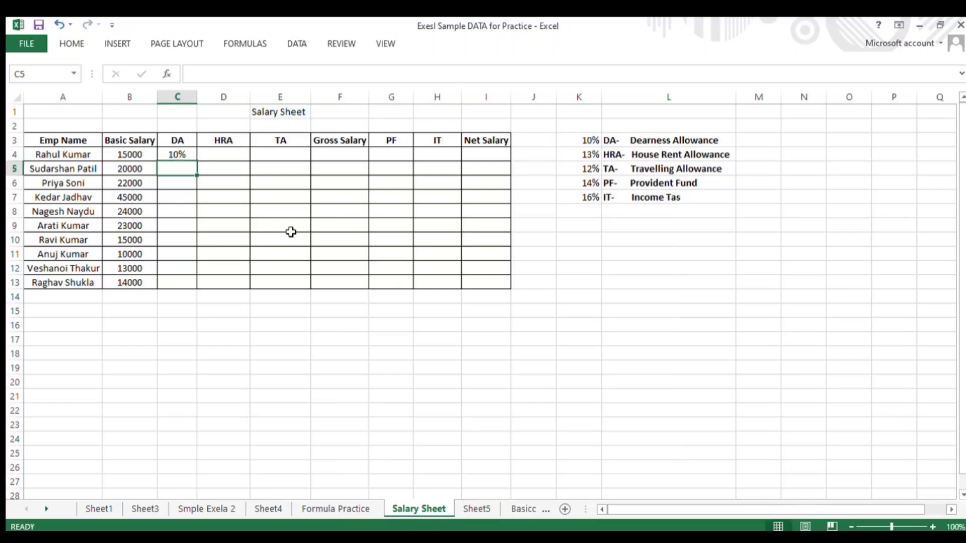
Replace the DA formula in C4 with =B4*K3, multiplying the basic salary by the DA rate.
key(Left)
key(Left)
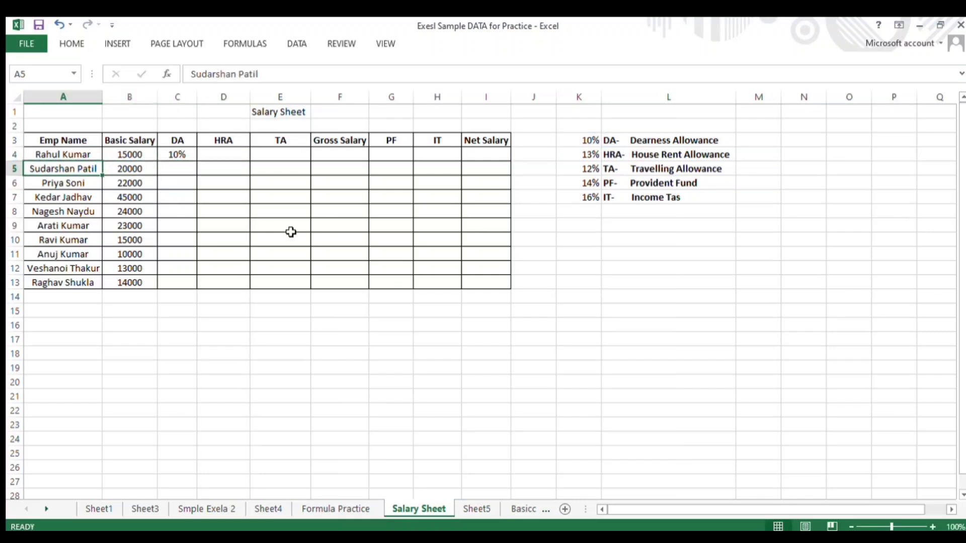
key(Up)
key(Right)
key(Right)
text(=)
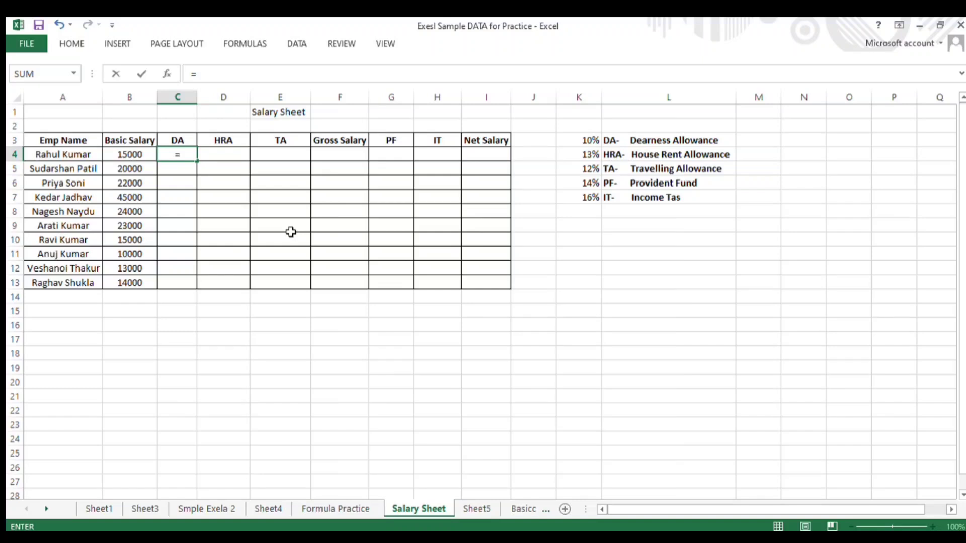
key(Tab)
key(Left)
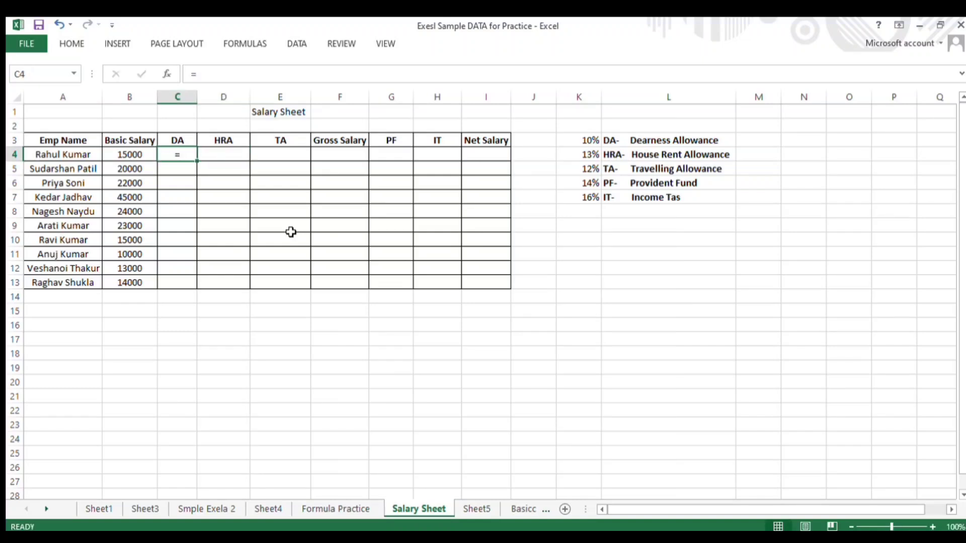
text(=)
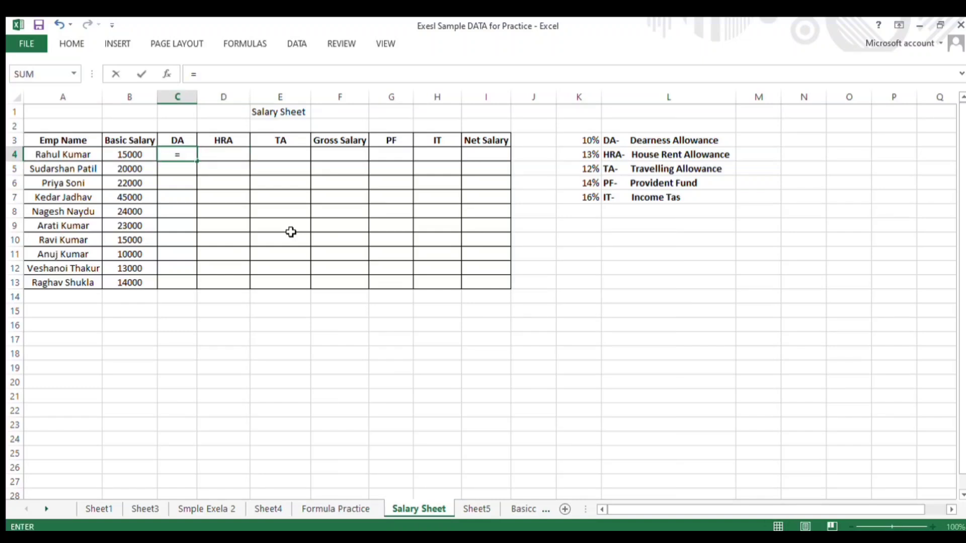
key(Down)
key(Left)
key(Up)
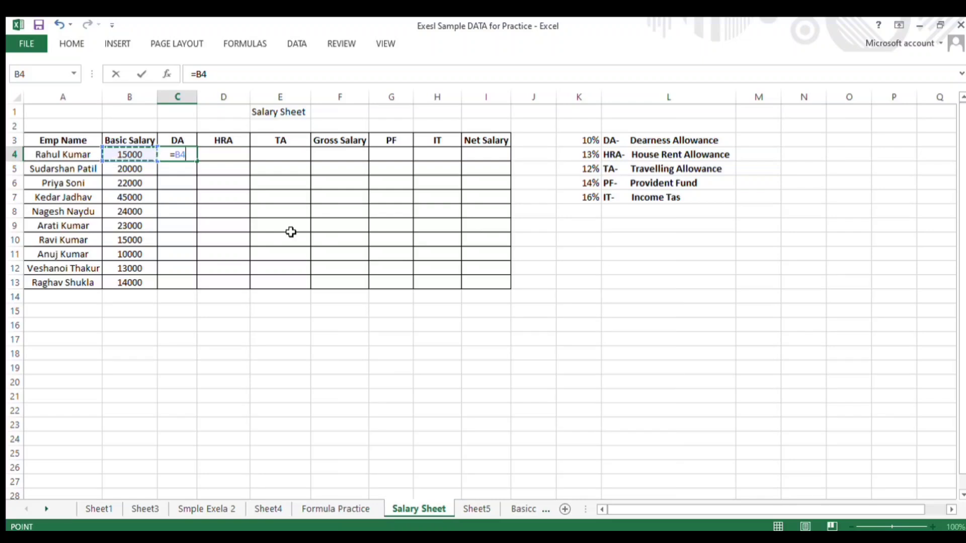
text(*)
key(Right)
key(Right)
key(Right)
key(Right)
key(Right)
key(Right)
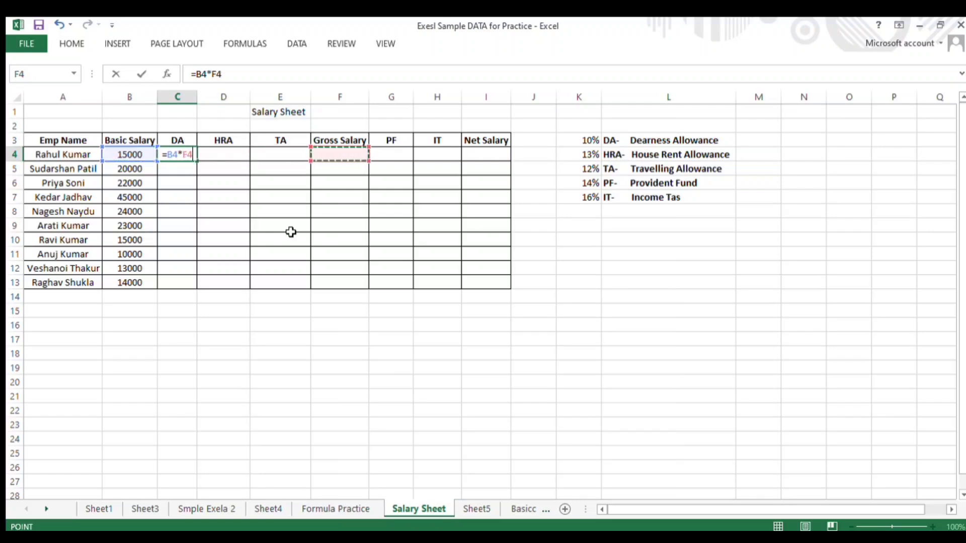
key(Right)
key(Right)
key(Right)
key(Left)
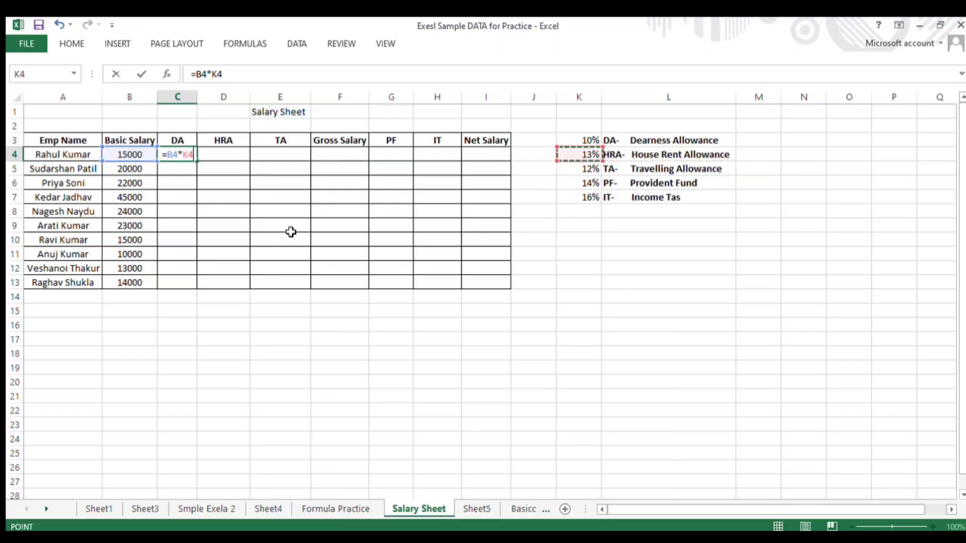
key(Up)
key(Return)
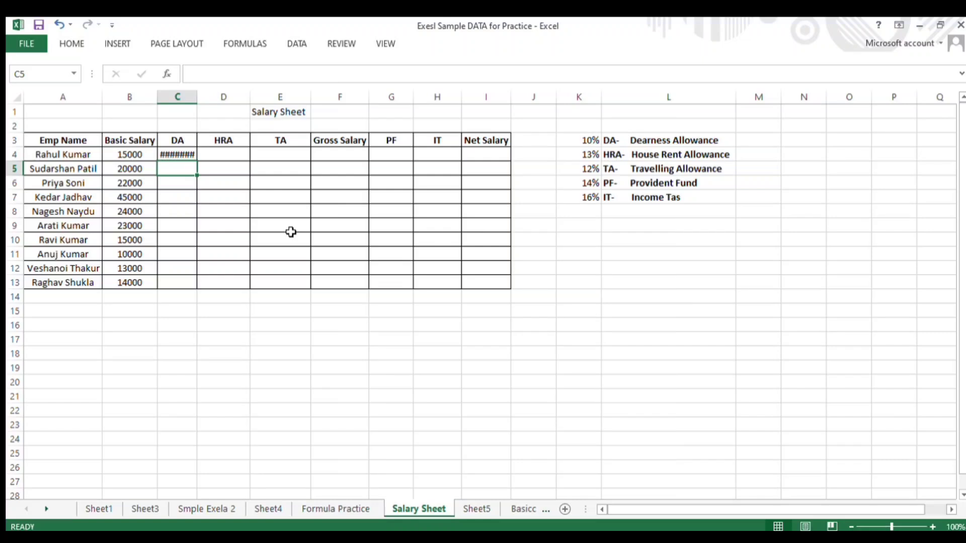
Autofit the width of the DA column to the contents of C4.
key(Up)
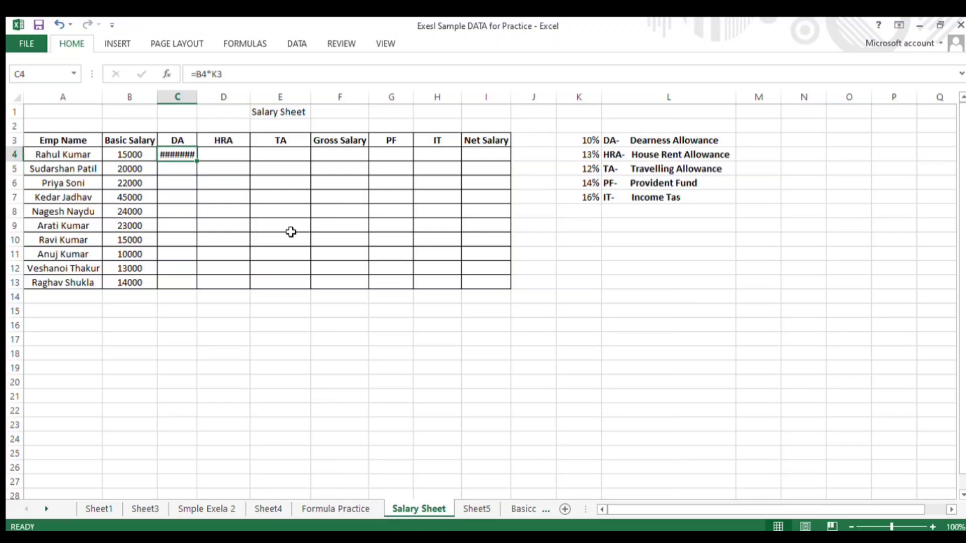
key(o)
key(i)
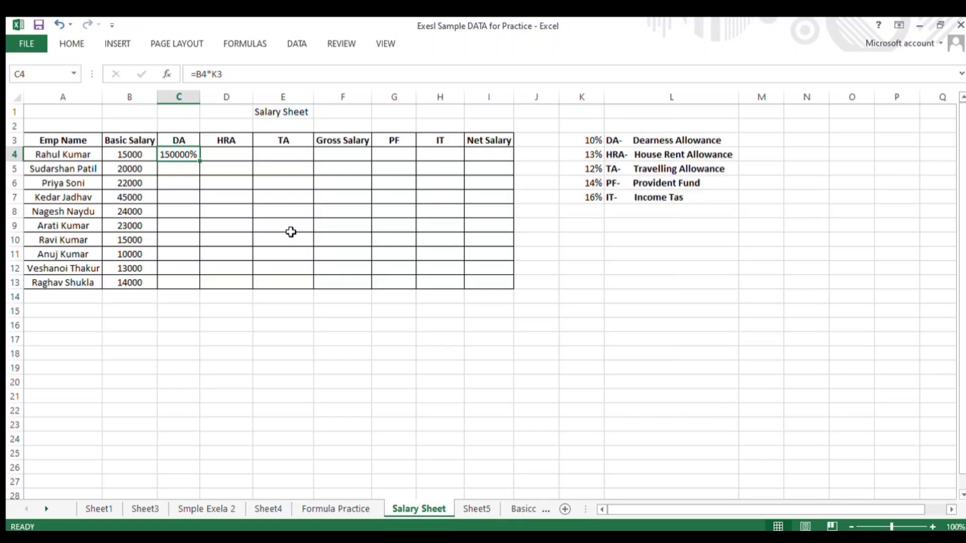
Clear the formula from the first employee's DA cell, C4.
key(Right)
key(Right)
key(Right)
key(Right)
key(Right)
key(Right)
key(Right)
key(Right)
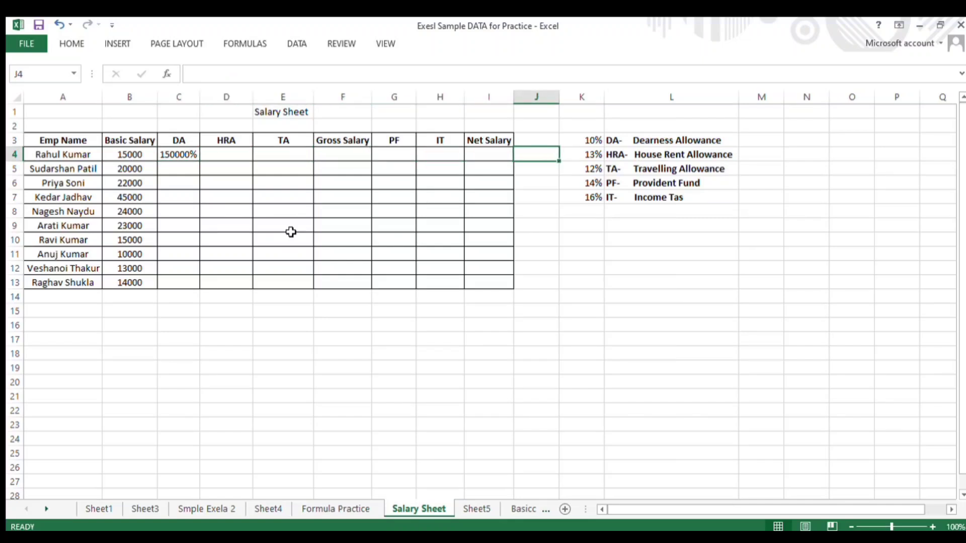
key(Up)
key(Left)
key(Down)
key(Left)
key(Left)
key(Left)
key(Left)
key(Left)
key(Left)
key(Left)
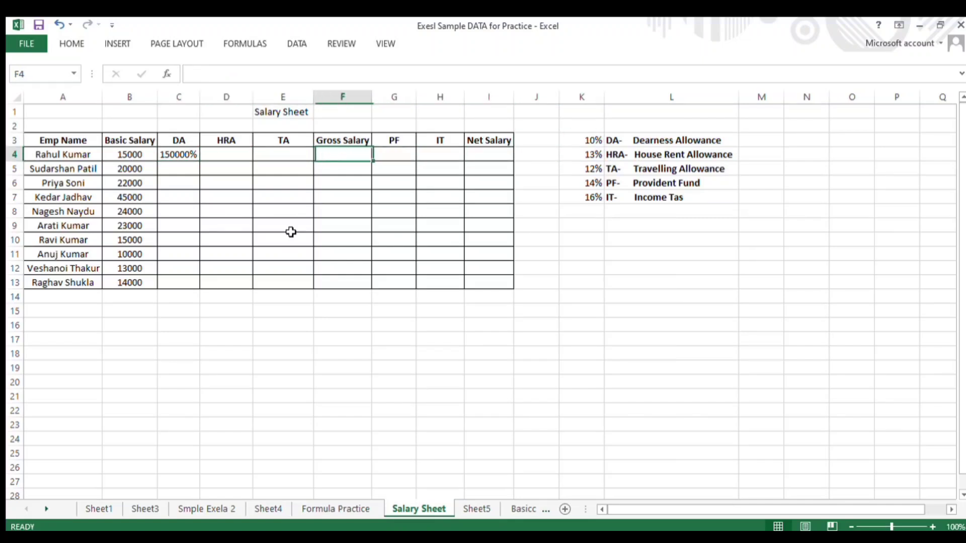
key(Delete)
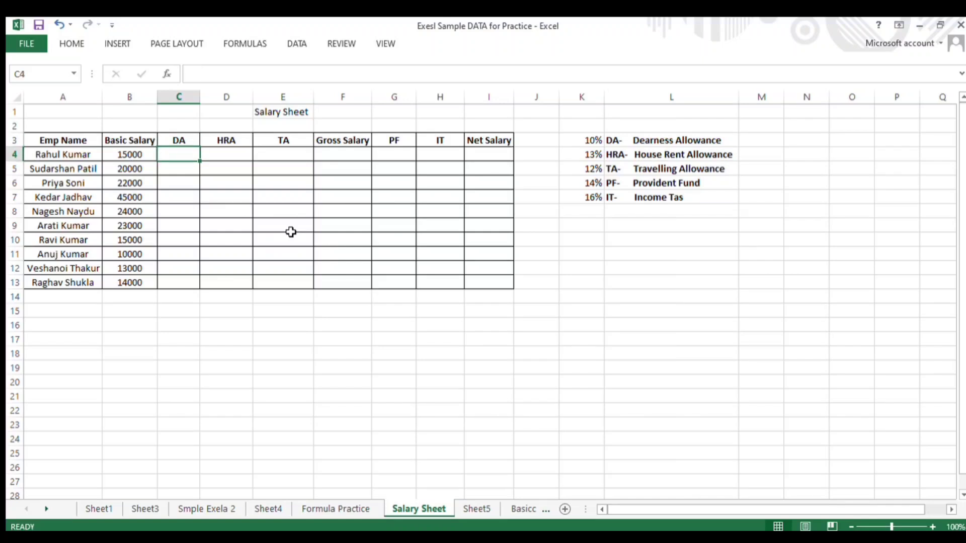
Enter the formula =B4*10 in the DA cell C4.
text(=)
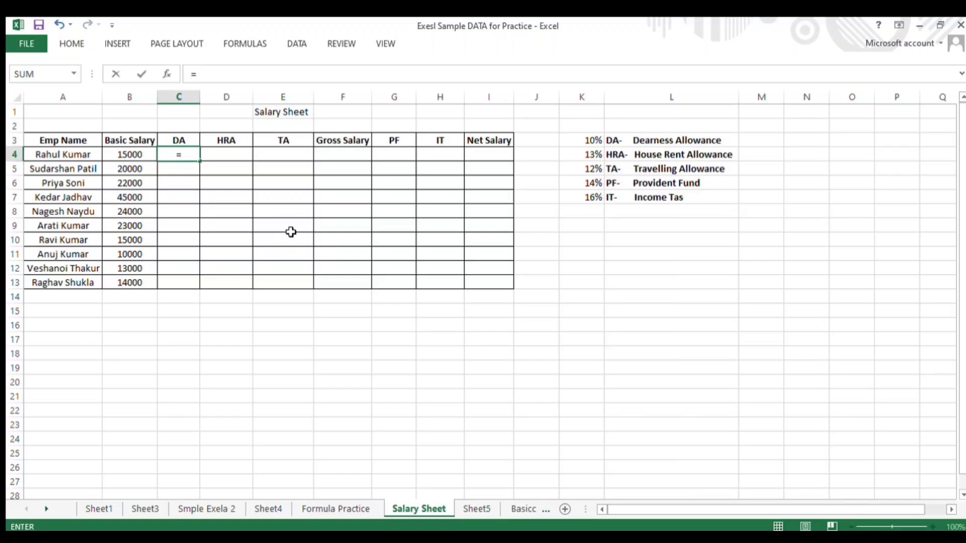
key(ctrl+Return)
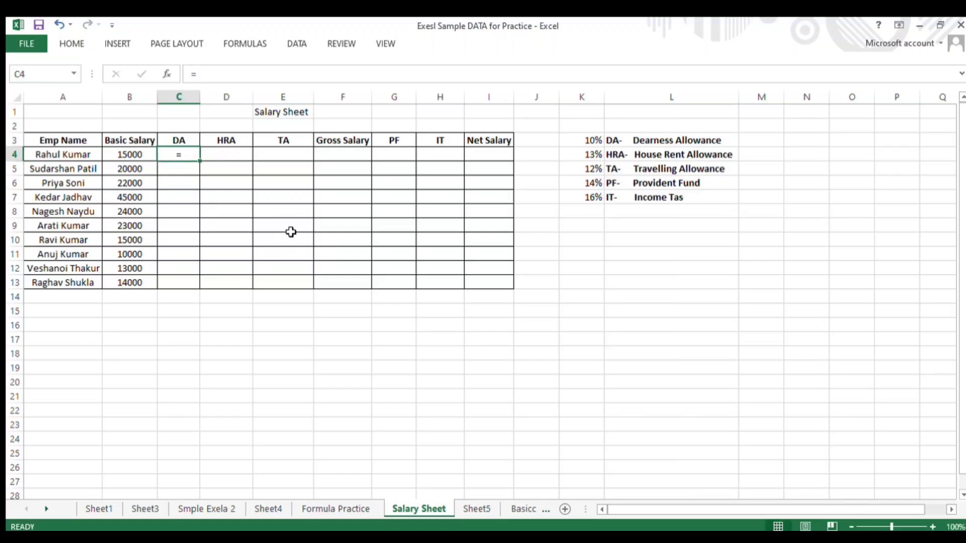
text(=)
key(Down)
key(Left)
key(Up)
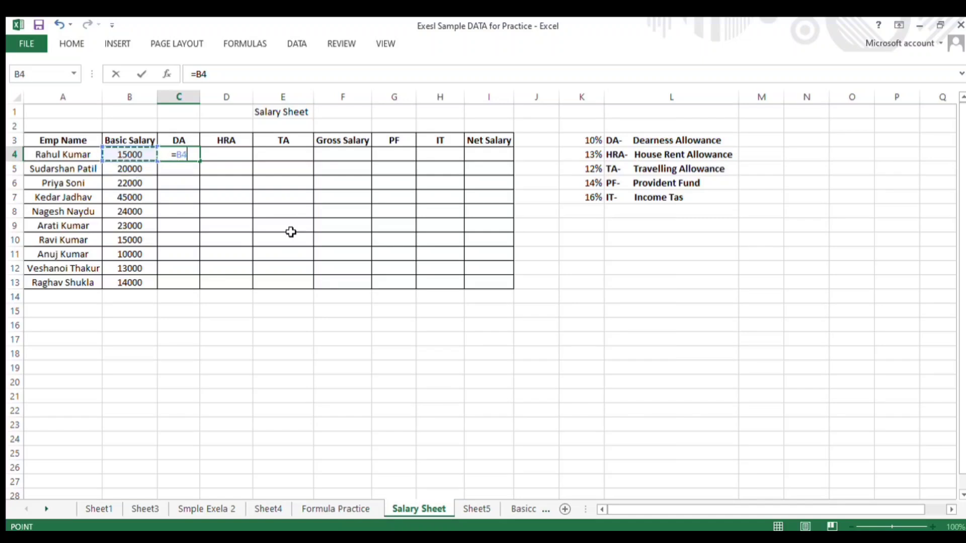
text(*)
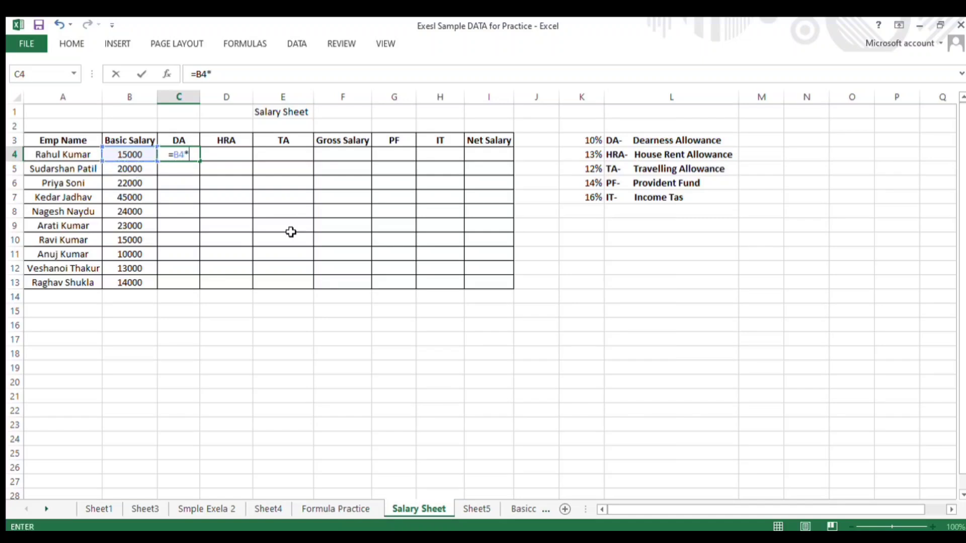
text(10)
key(Return)
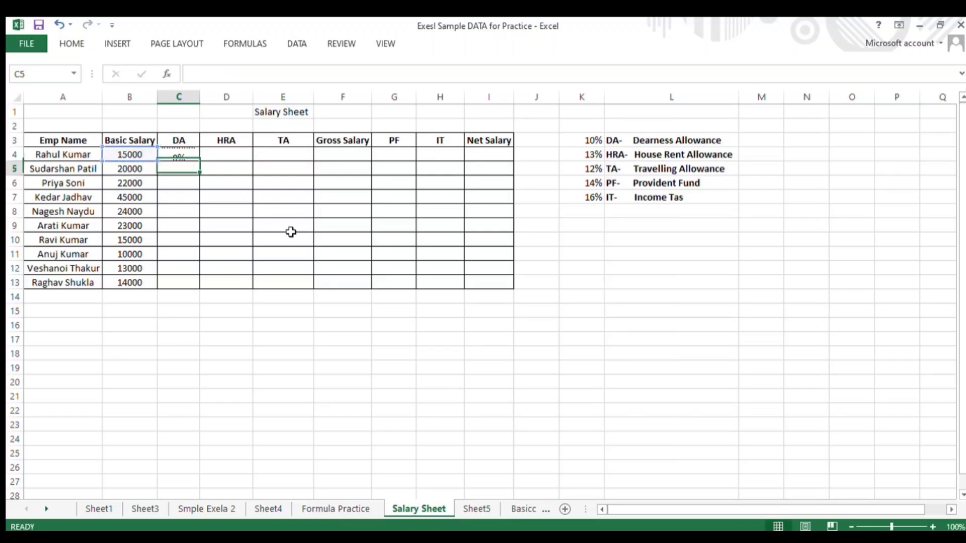
Autofit the DA column again so that it fits the new content of C4.
key(Up)
key(alt+h)
key(o)
key(i)
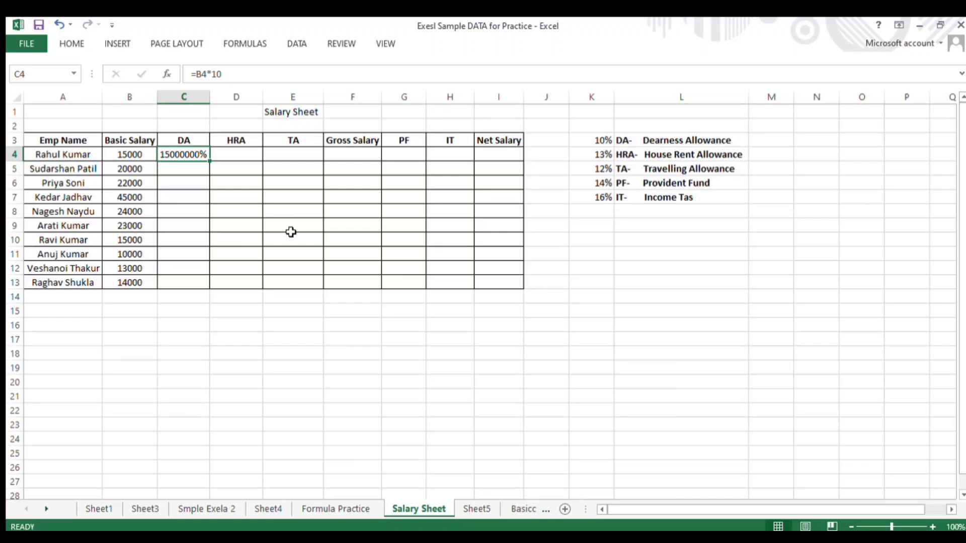
Replace the DA formula in C4 with =B4/10, dividing the basic salary by 10.
text(=)
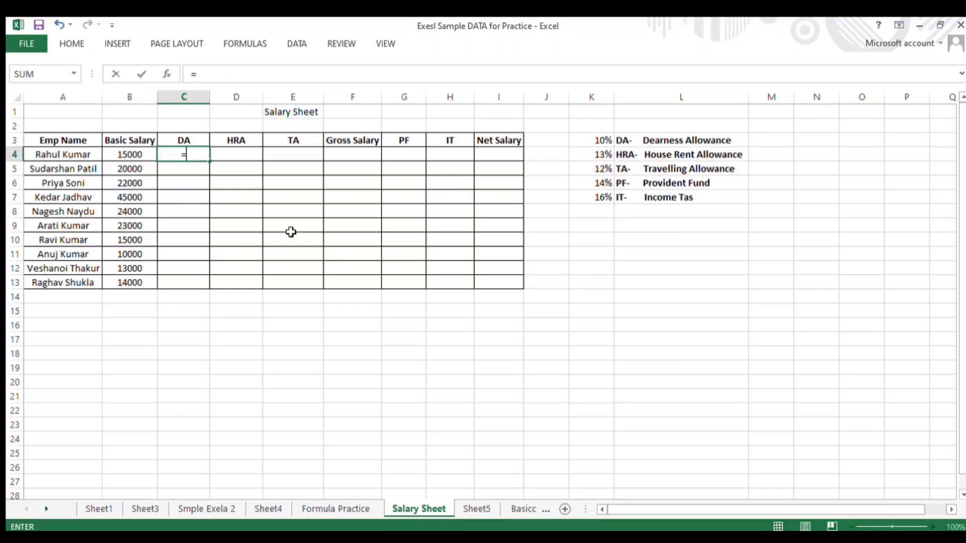
key(Left)
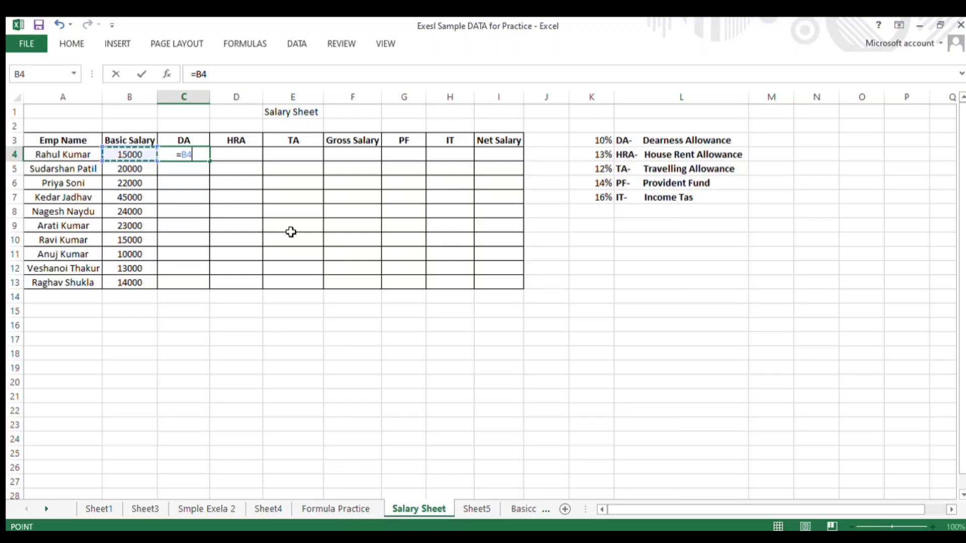
text(/)
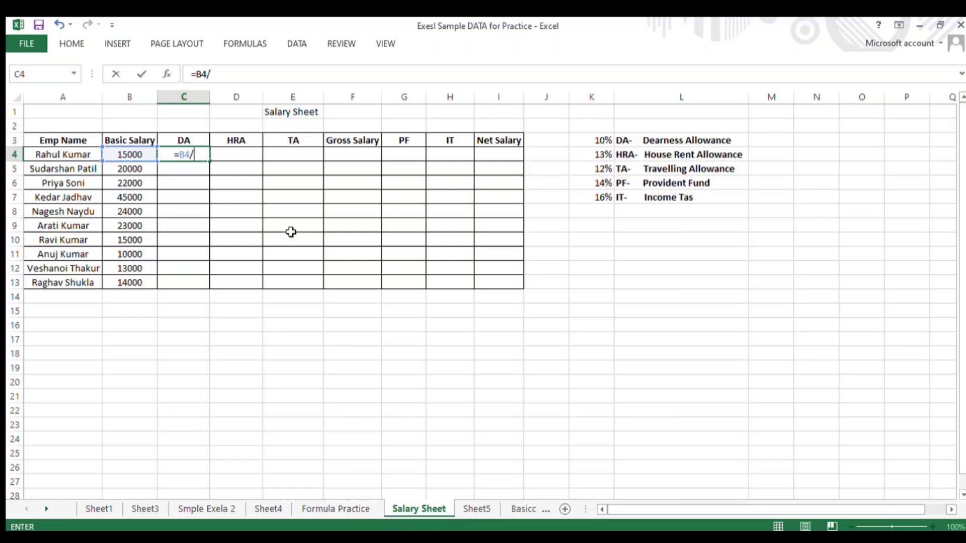
text(10)
key(Return)
key(Up)
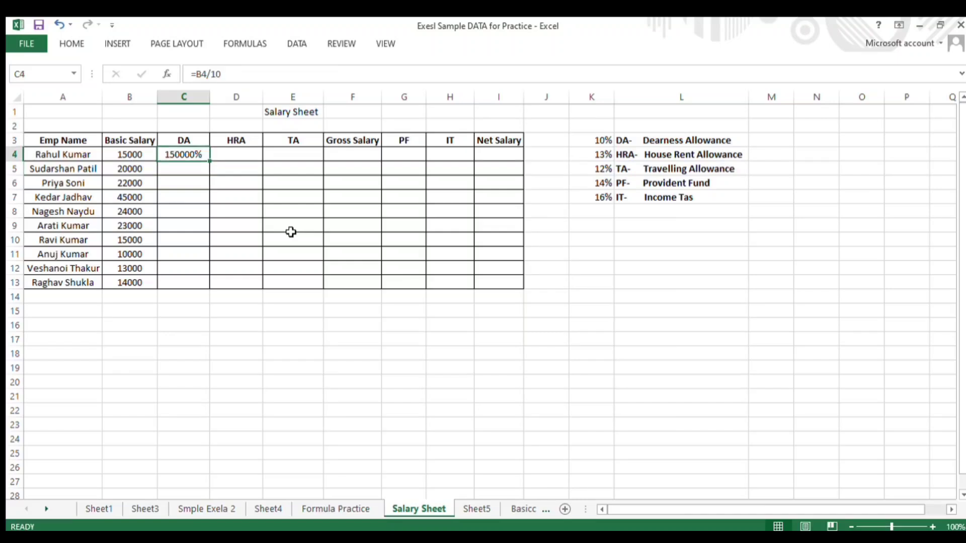
Fill the DA formula from C4 down through C13 for all employees.
key(Right)
key(Left)
key(Left)
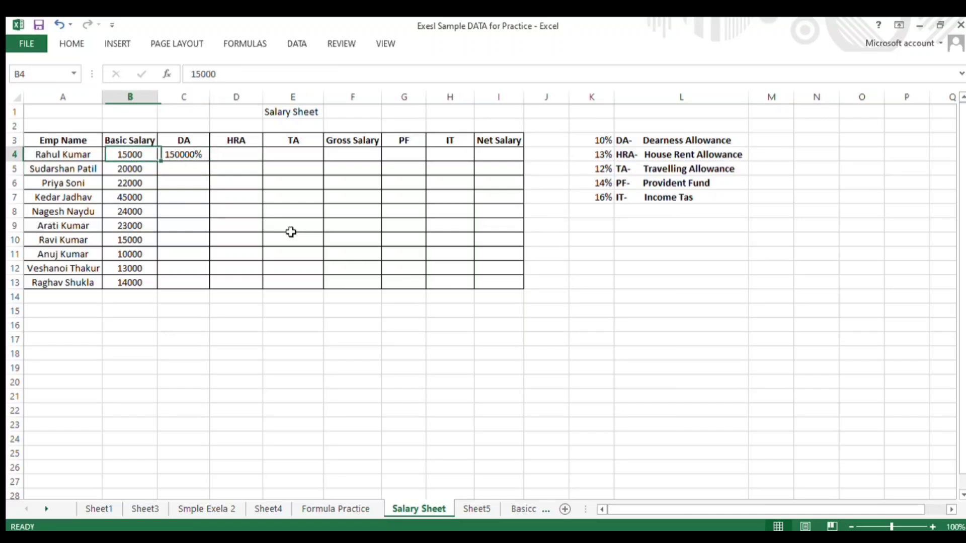
key(ctrl+Down)
key(Right)
key(ctrl+shift+Up)
key(ctrl+d)
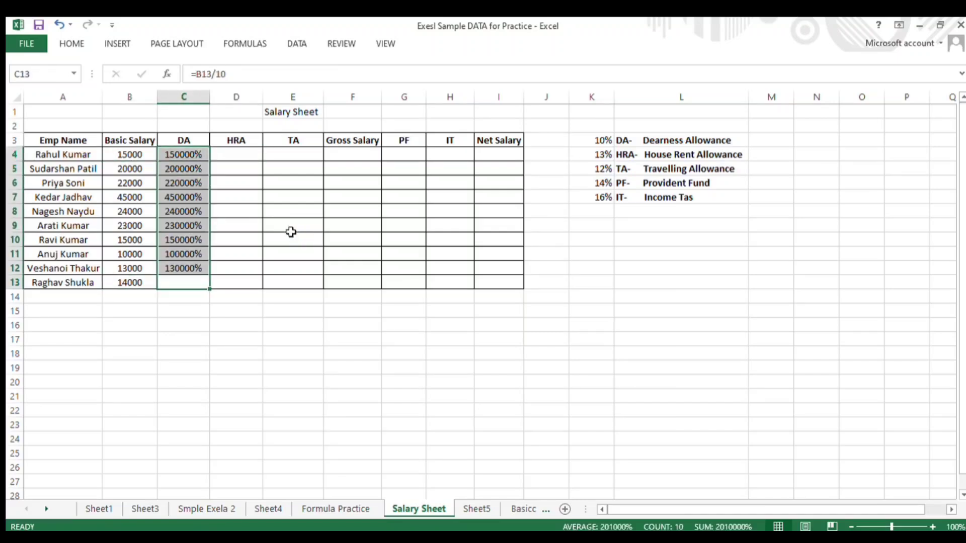
Undo the fill-down of the DA column and clear the formula from C4.
key(ctrl+z)
key(Up)
key(Up)
key(Up)
key(Up)
key(Up)
key(Up)
key(Up)
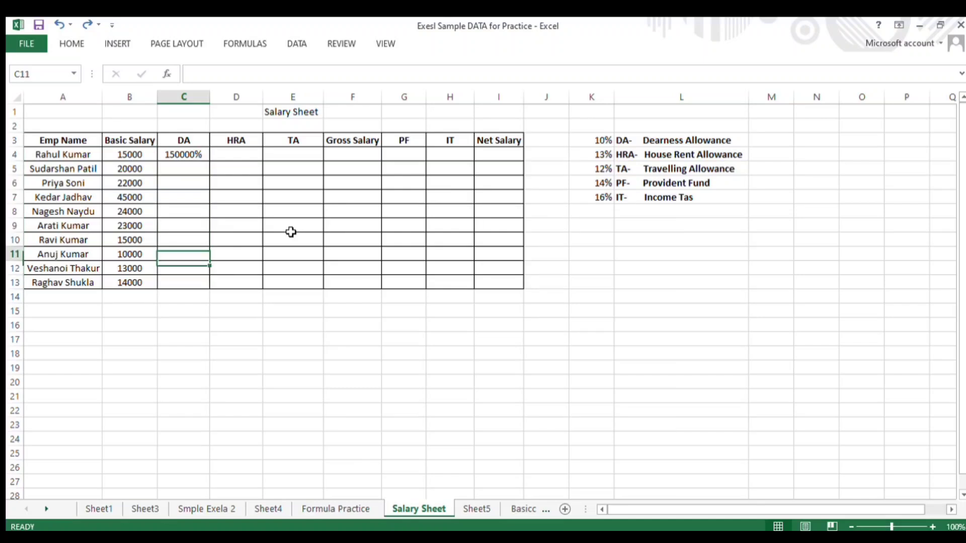
key(Up)
key(Up)
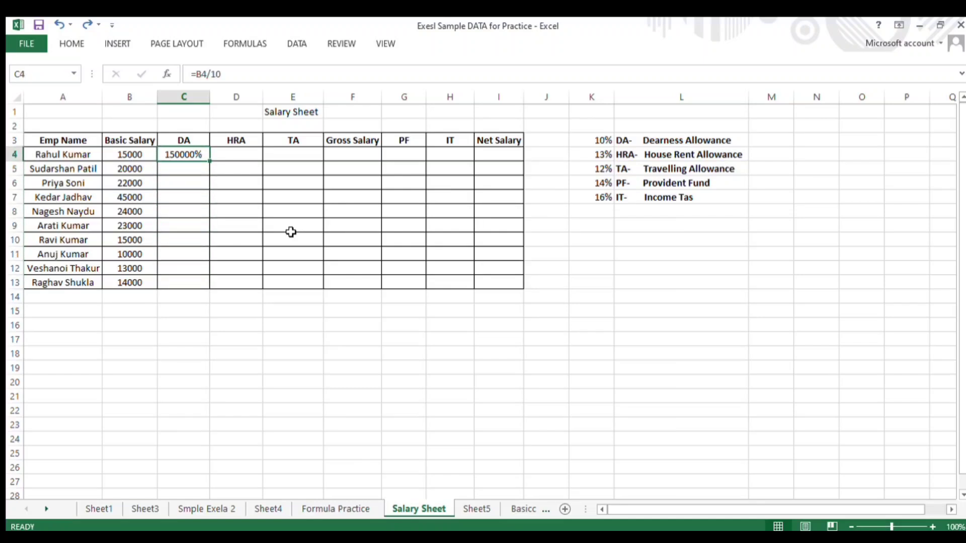
key(Delete)
Enter the formula =B4/10 in the first HRA cell, D4.
key(Right)
text(=)
key(Left)
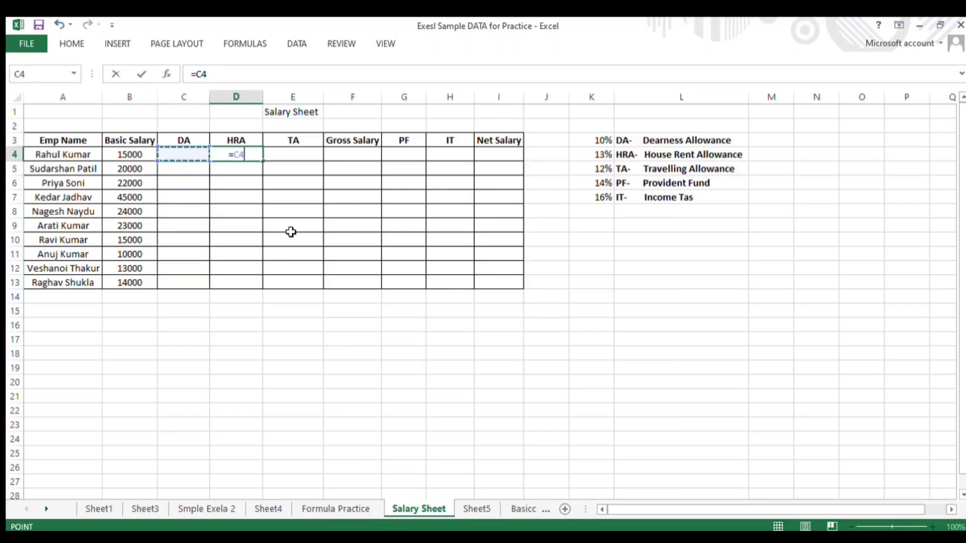
key(Left)
text(/)
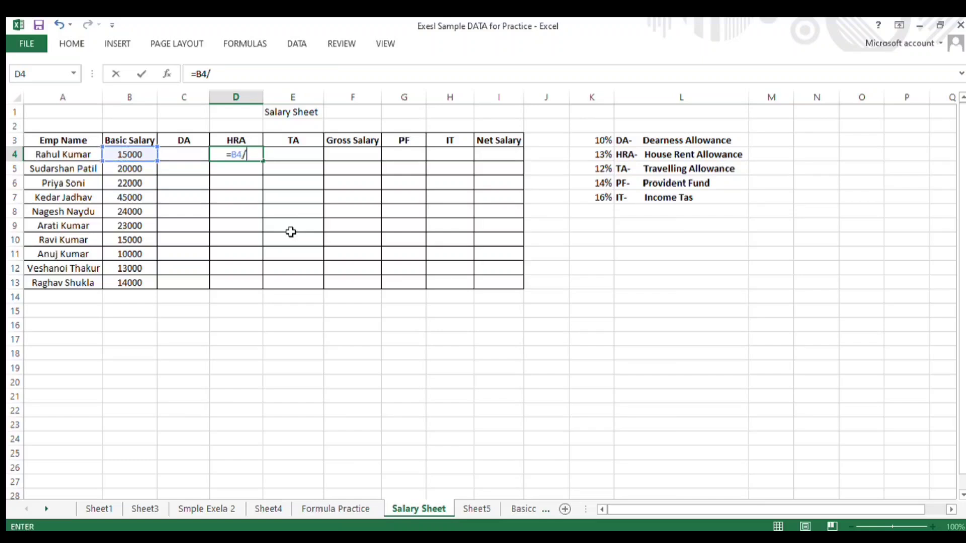
text(10)
key(Return)
key(Up)
key(Left)
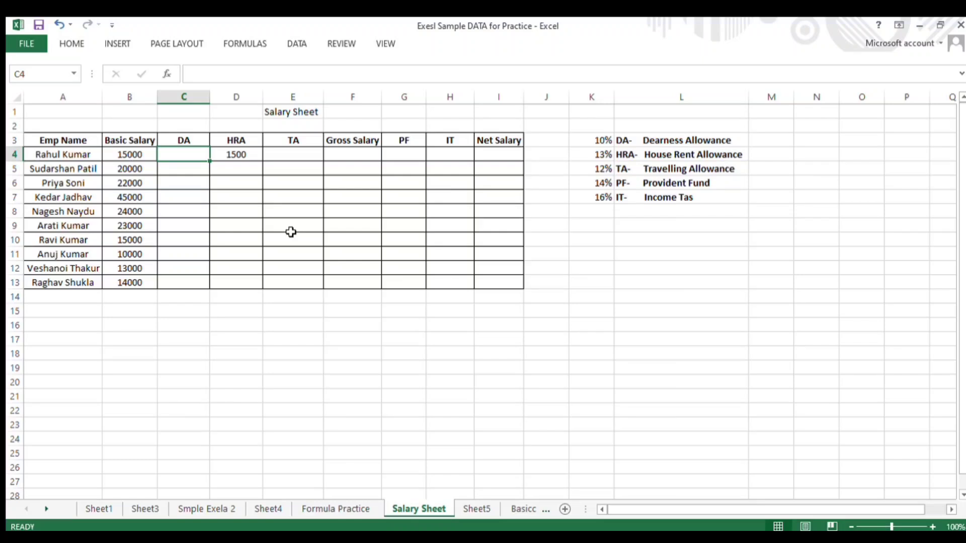
text(10%)
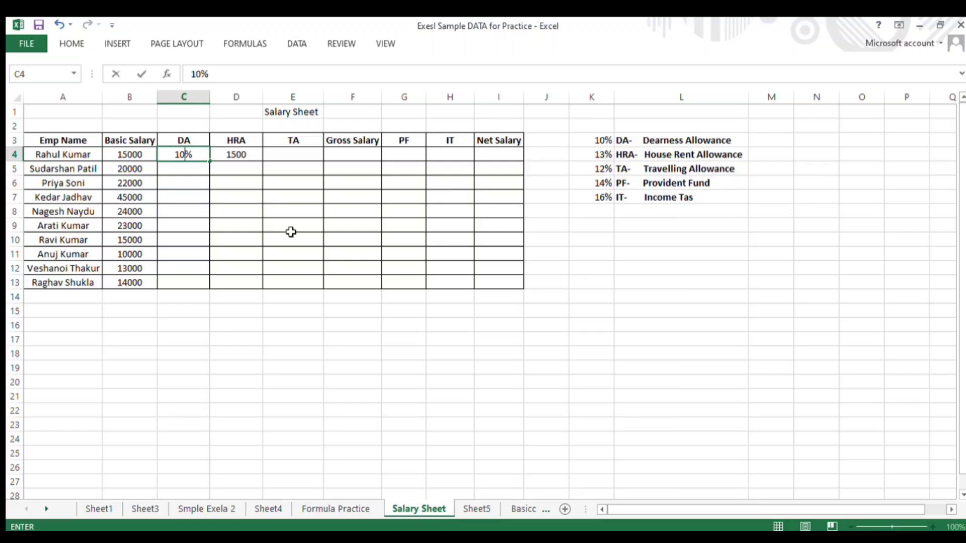
key(Return)
key(Up)
key(Delete)
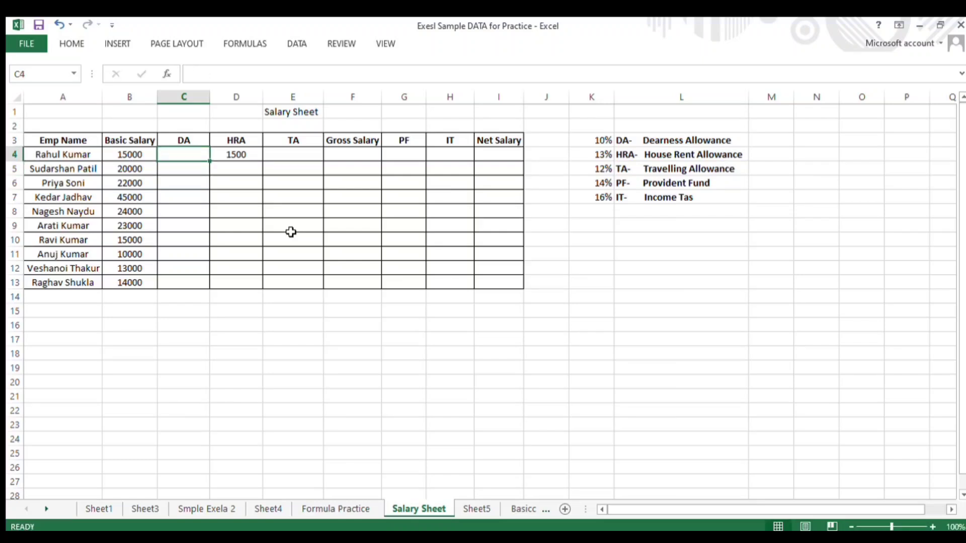
Enter the DA formula =B4/10 in C4 for the first employee.
key(Down)
key(Up)
text(=)
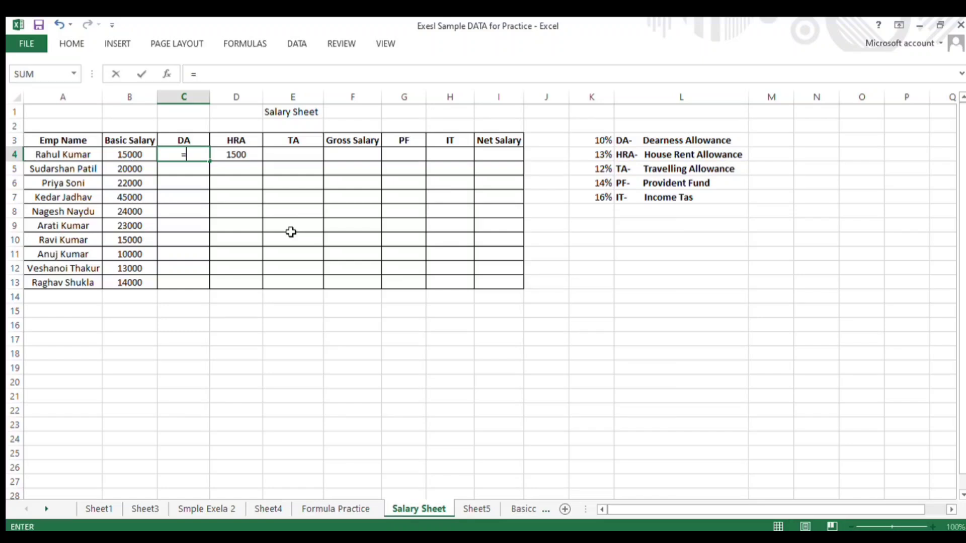
key(Left)
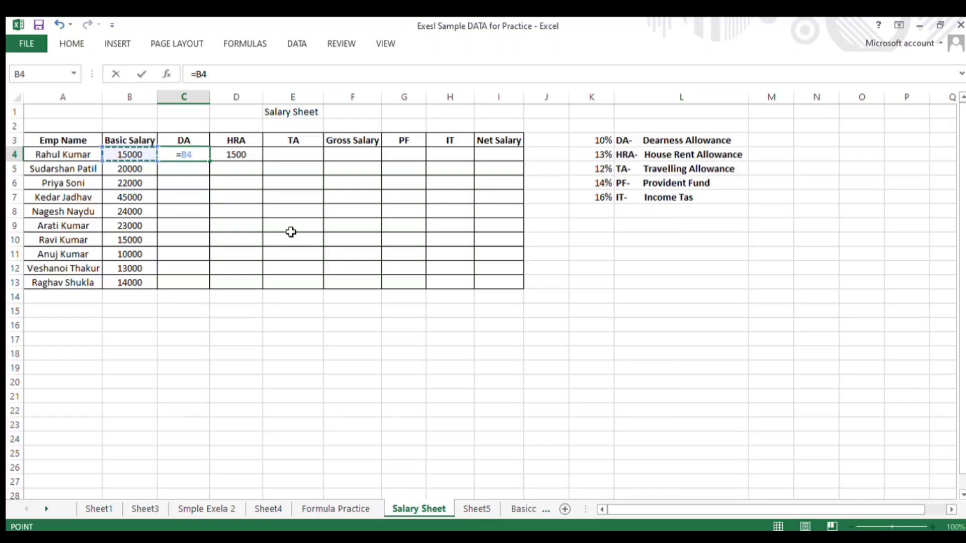
text(/10)
key(Return)
key(Up)
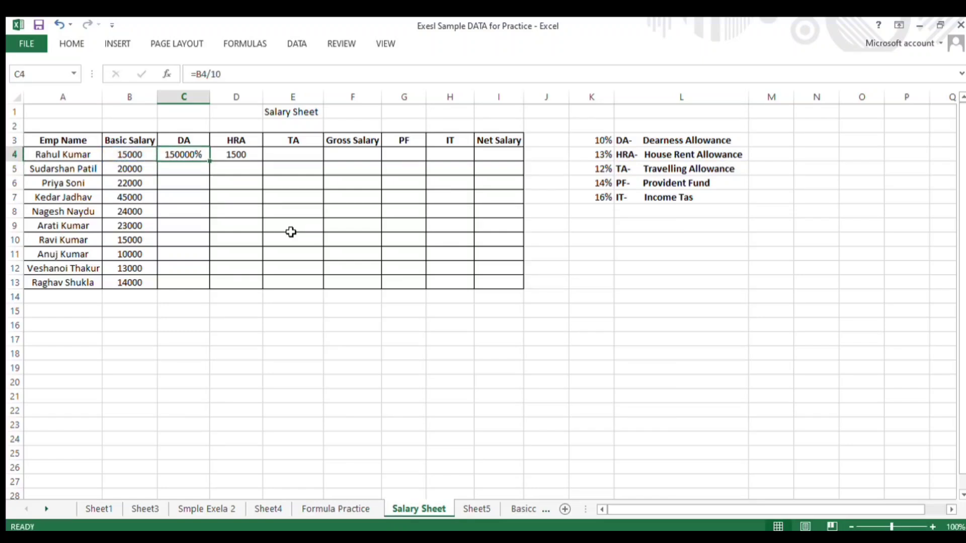
Replace the DA column with a newly inserted blank column before HRA and enter DA as its heading in C3.
key(Down)
key(Right)
key(Up)
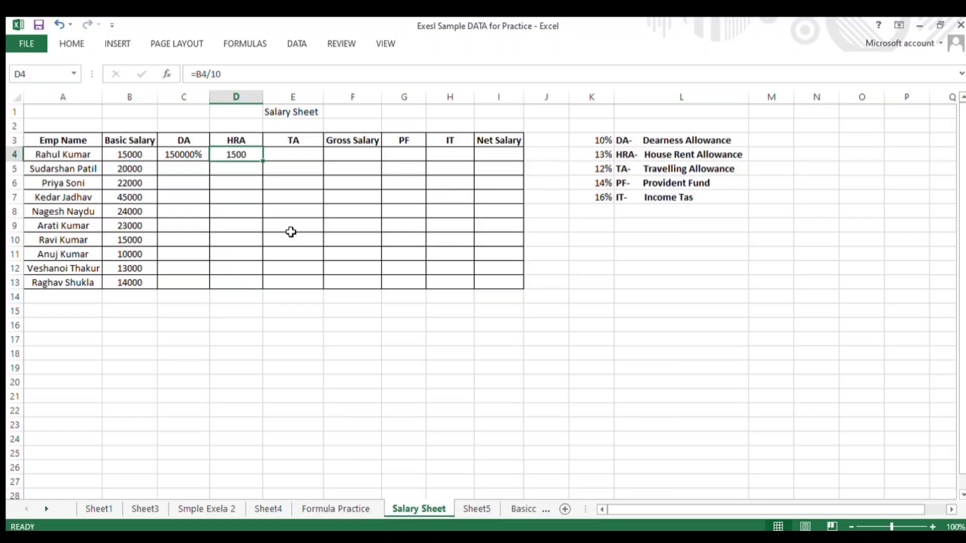
key(Left)
key(Left)
key(Up)
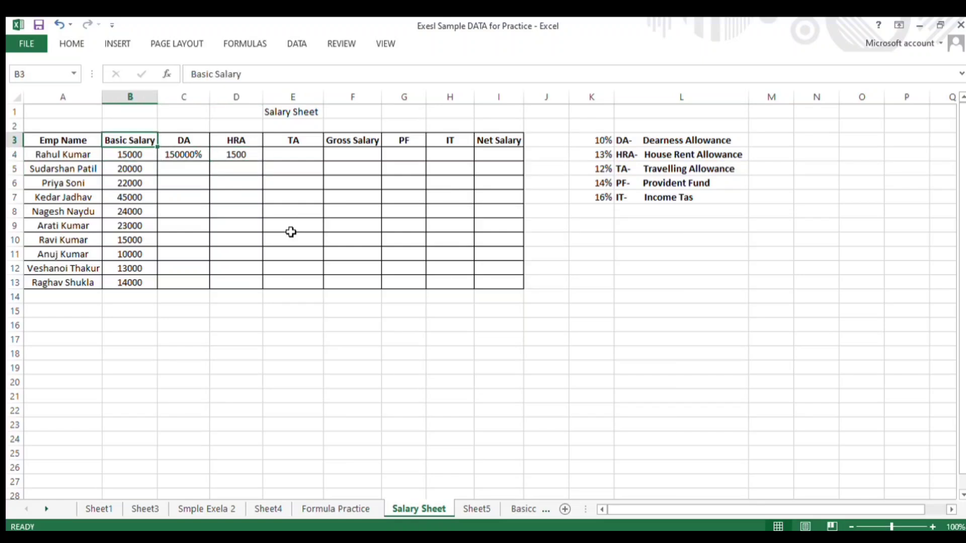
key(Left)
key(Right)
key(Right)
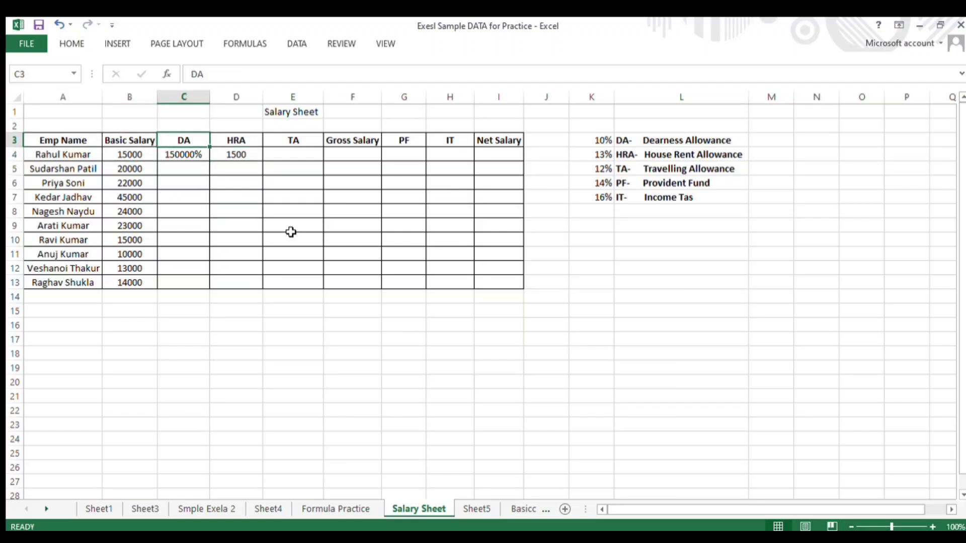
key(ctrl+space)
key(ctrl+minus)
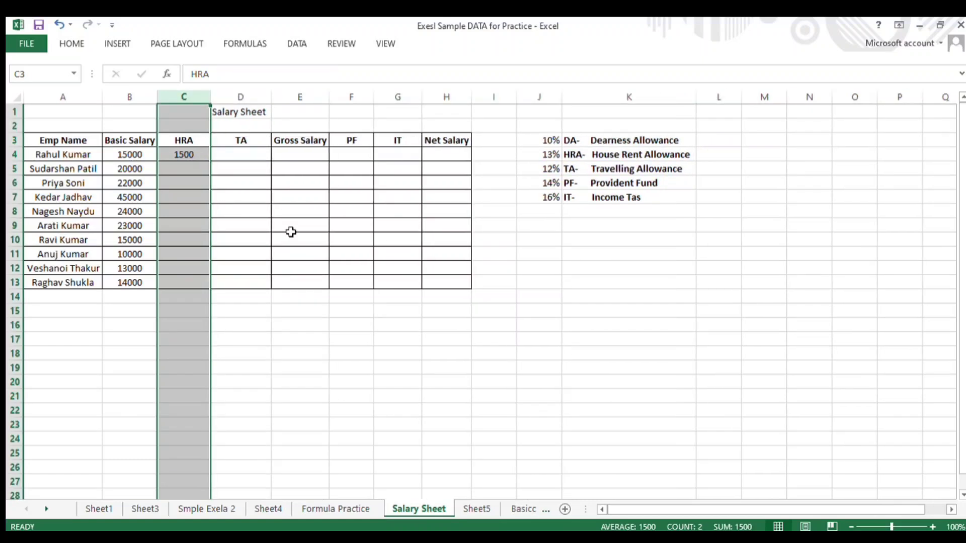
key(ctrl+plus)
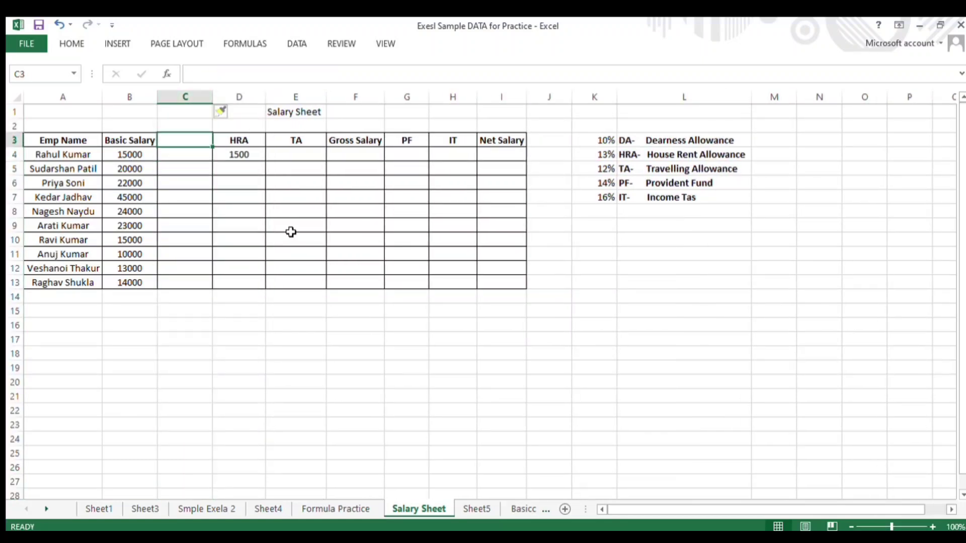
text(DA)
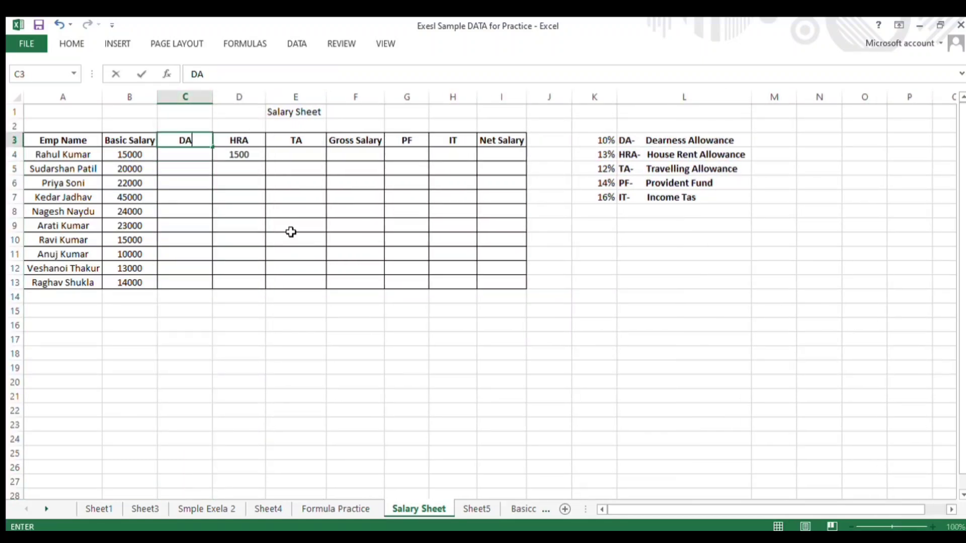
key(Return)
Move the list of percentage rates and allowance names from K3:L7 down one row to K4:L8.
key(Right)
key(Right)
key(Right)
key(Right)
key(Right)
key(Right)
key(Right)
key(Right)
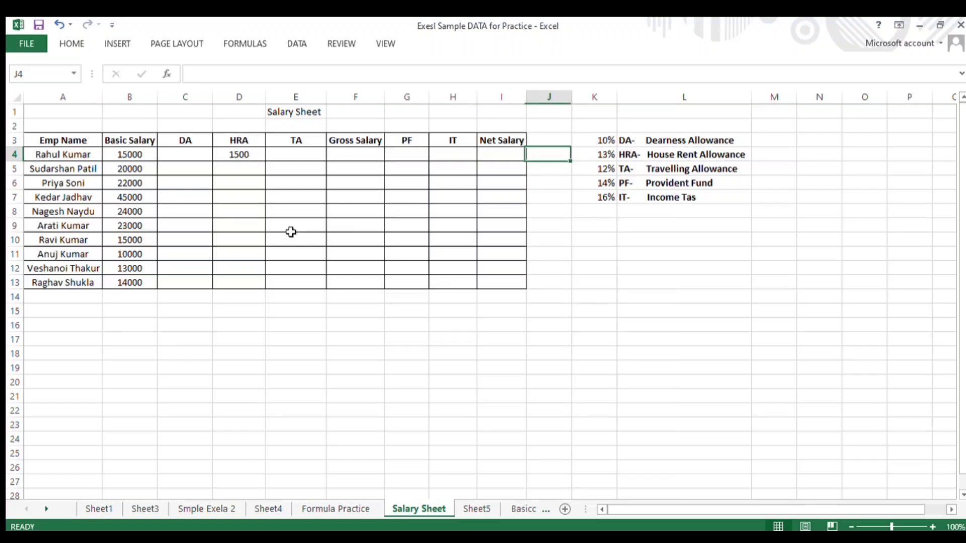
key(Up)
key(shift+Down)
key(shift+Down)
key(shift+Down)
key(shift+Down)
key(shift+Right)
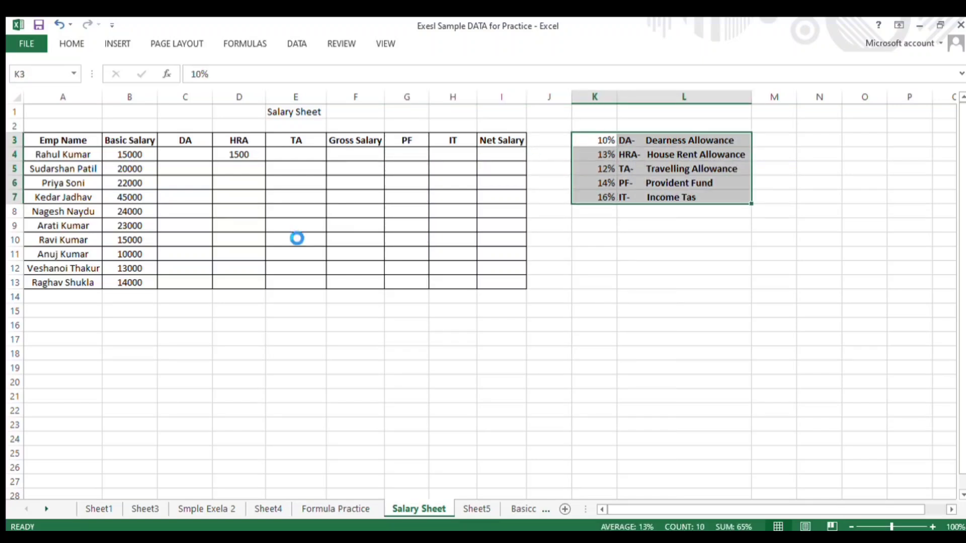
key(ctrl+c)
key(Down)
key(ctrl+v)
key(Down)
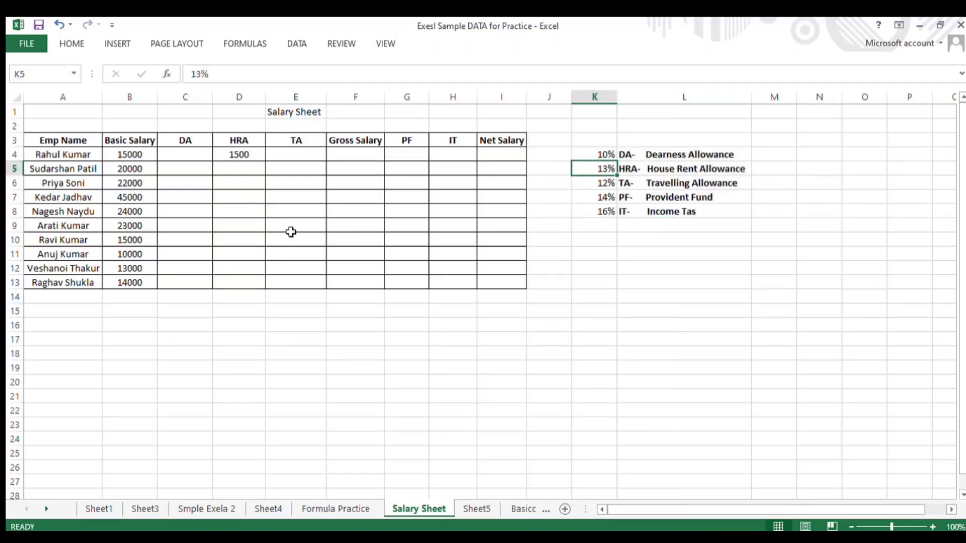
Clear the HRA formula from D4.
key(Up)
key(Left)
key(Left)
key(Left)
key(Left)
key(Left)
key(Left)
key(Left)
key(Delete)
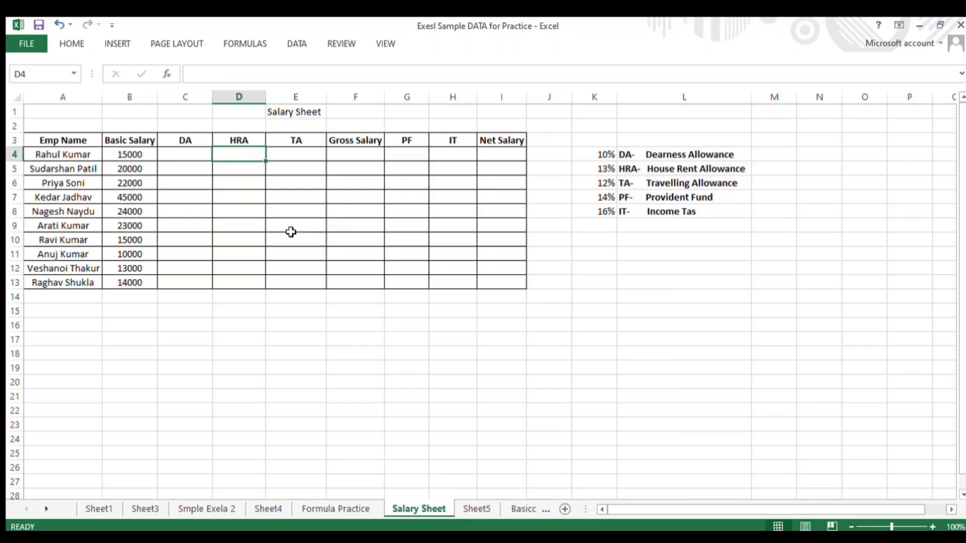
Calculate the first employee's DA in C4 of the new column with the formula =B4/10.
key(Left)
text(=)
key(Left)
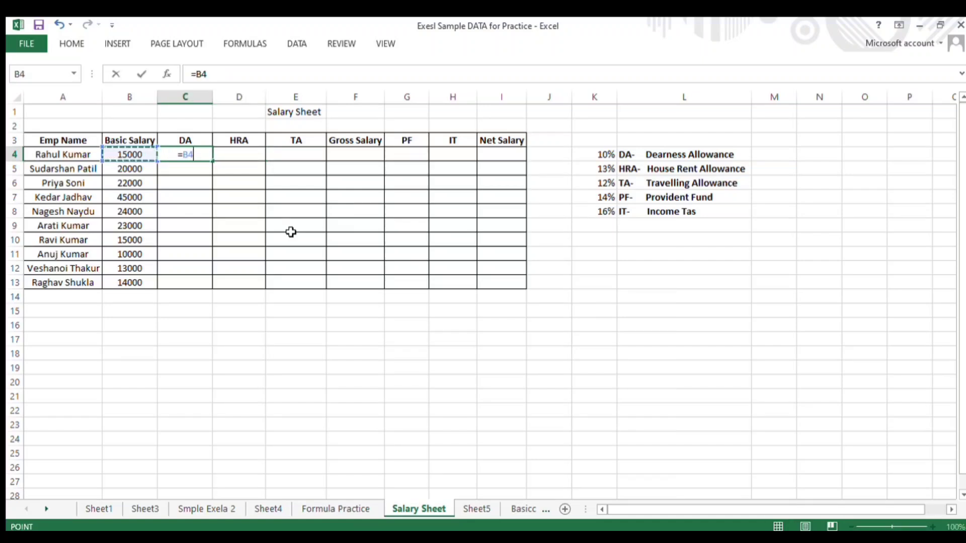
text(/10)
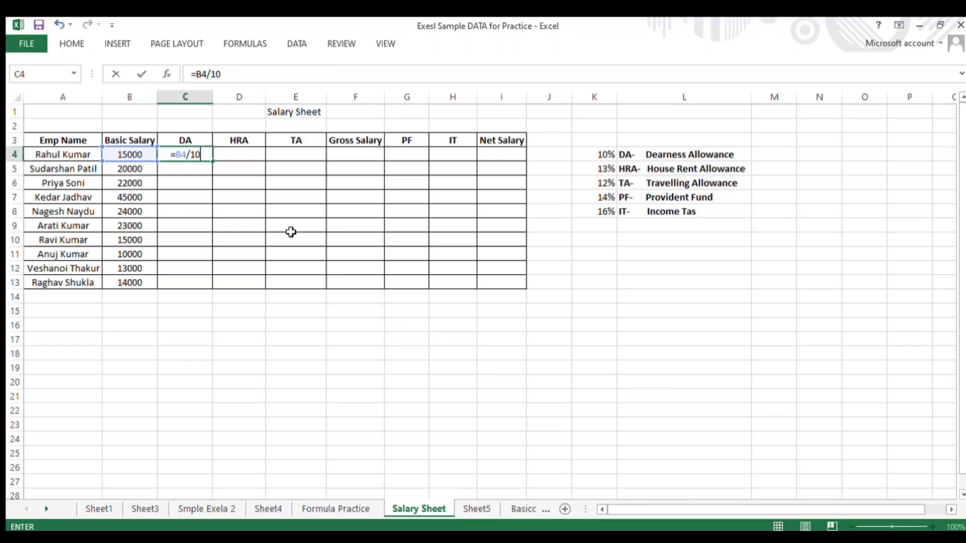
key(Return)
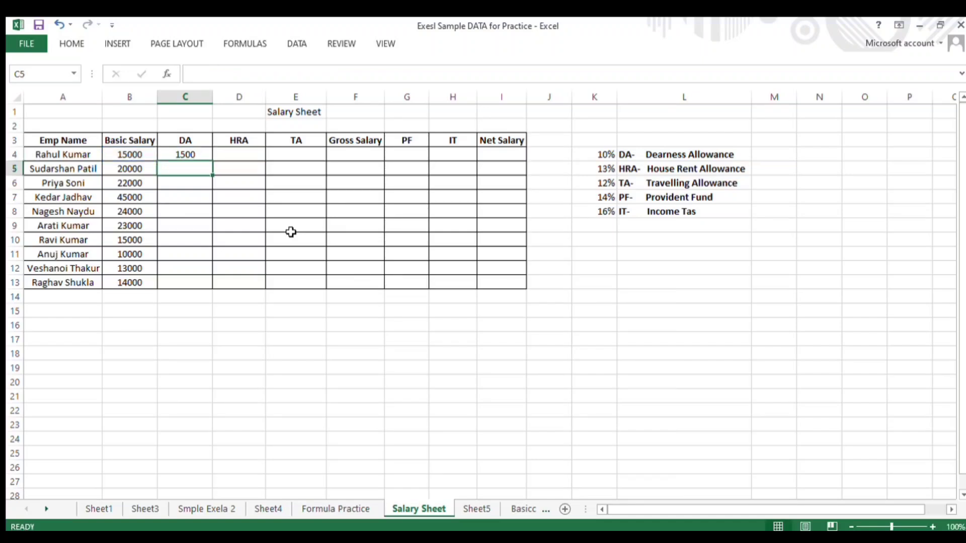
Fill the DA formula from C4 down through C13 in the new column.
key(Left)
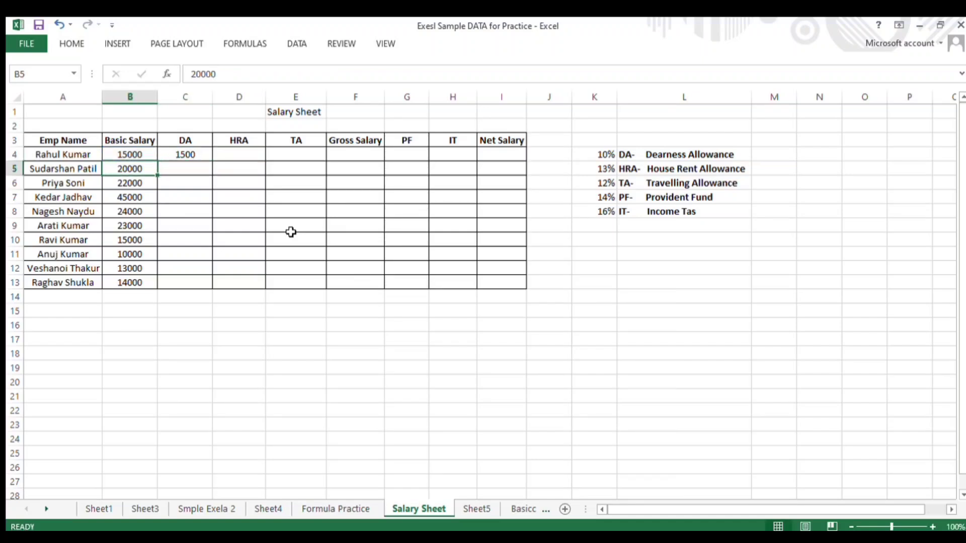
key(ctrl+Down)
key(Right)
key(ctrl+shift+Up)
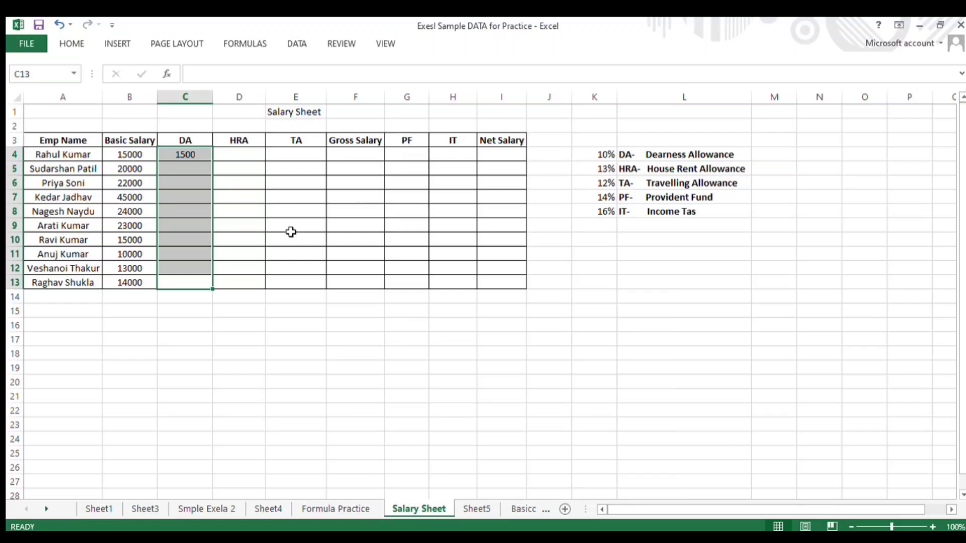
key(ctrl+d)
key(Up)
key(Right)
key(Right)
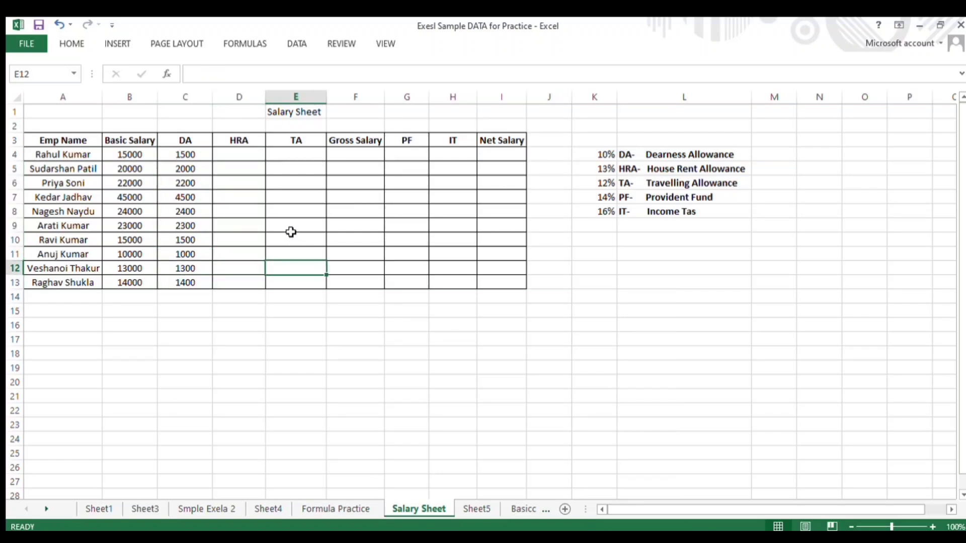
Enter the HRA formula =B4/13 in D4, dividing the first employee's basic salary by 13.
click(602, 158)
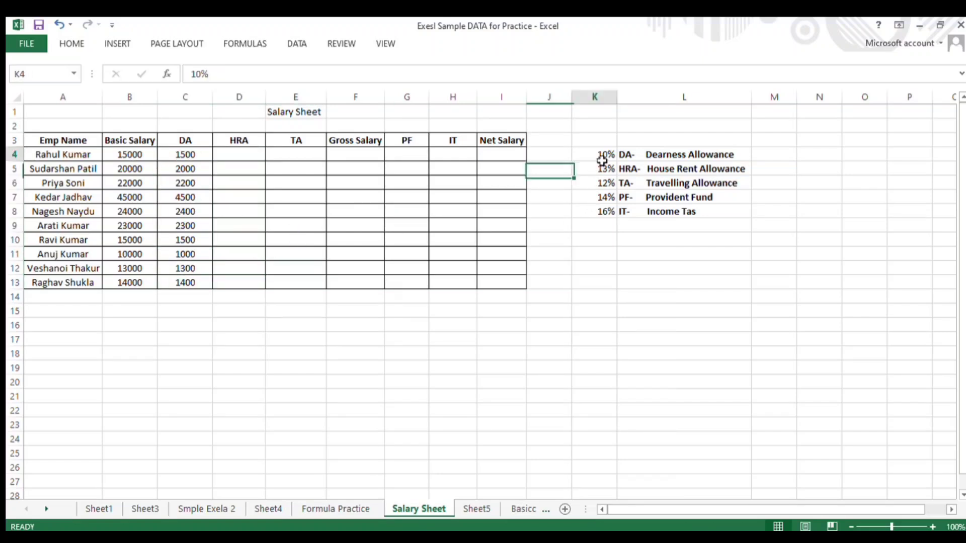
click(180, 149)
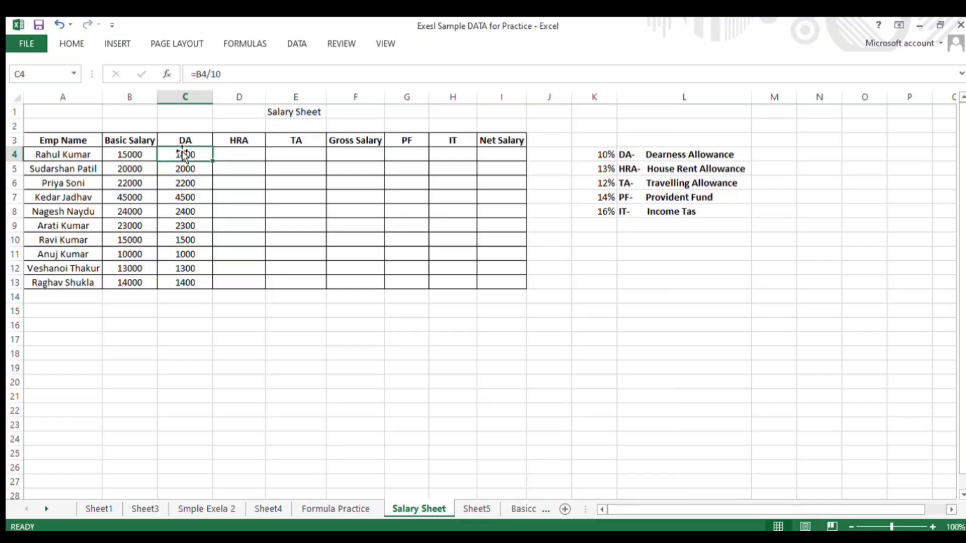
key(Right)
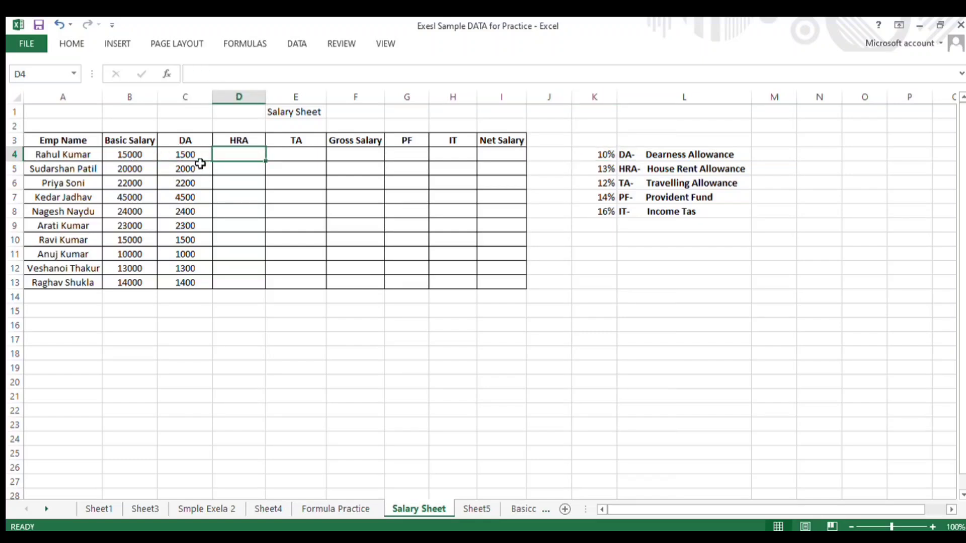
text(=)
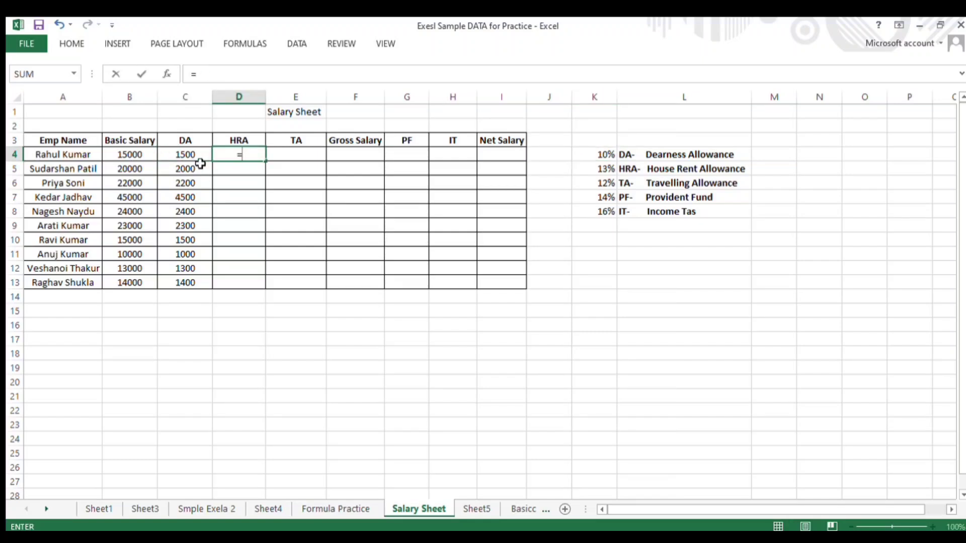
key(Left)
key(Left)
text(/)
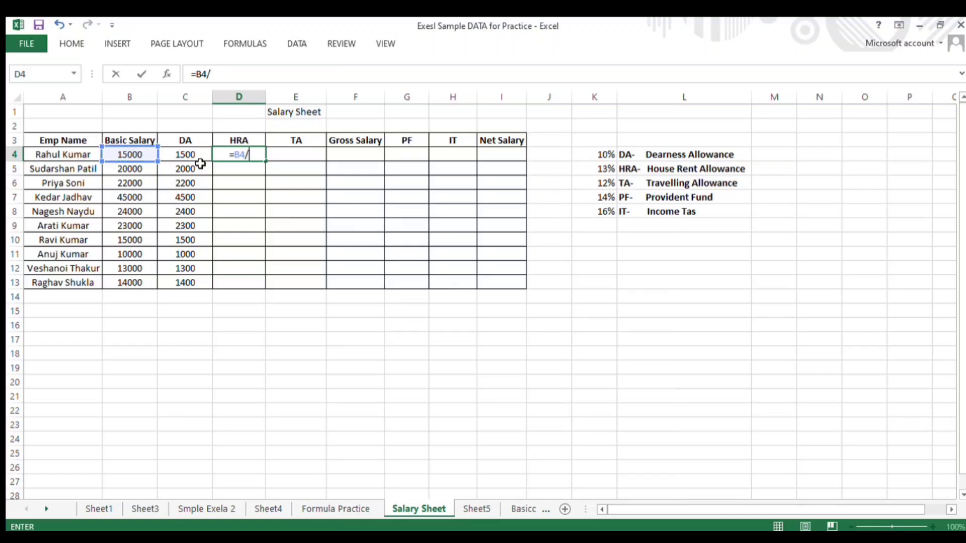
text(10)
key(BackSpace)
text(3)
key(Return)
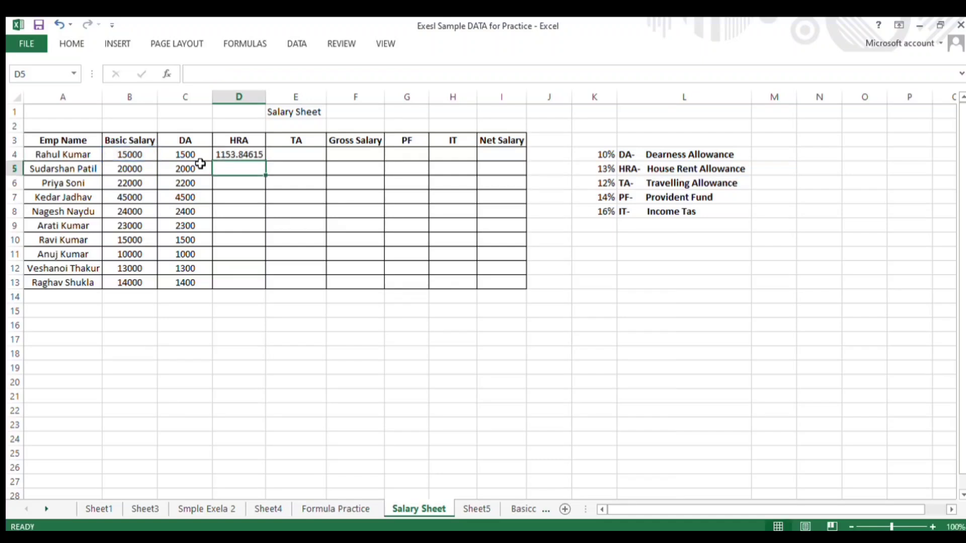
Fill the HRA formula from D4 down through D13 for all employees.
click(203, 169)
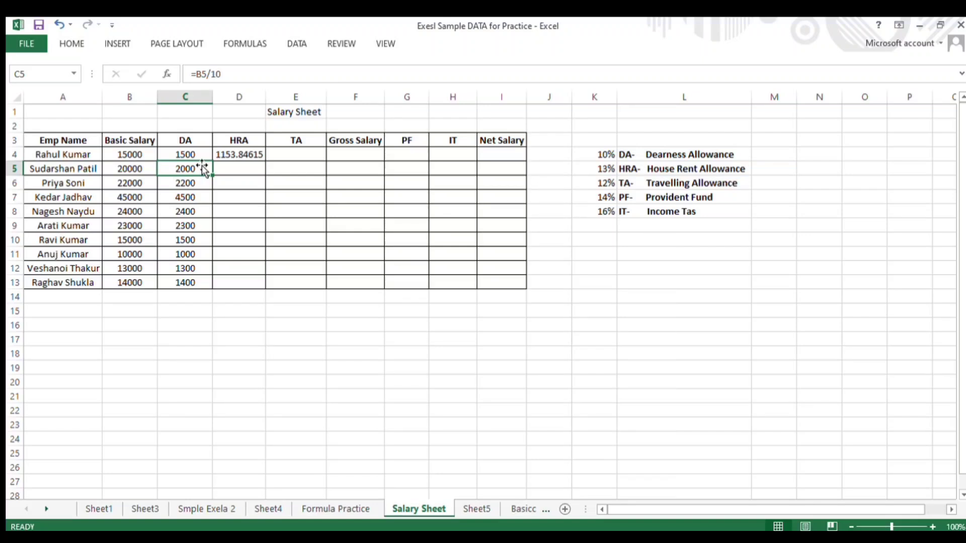
key(ctrl+Down)
key(Right)
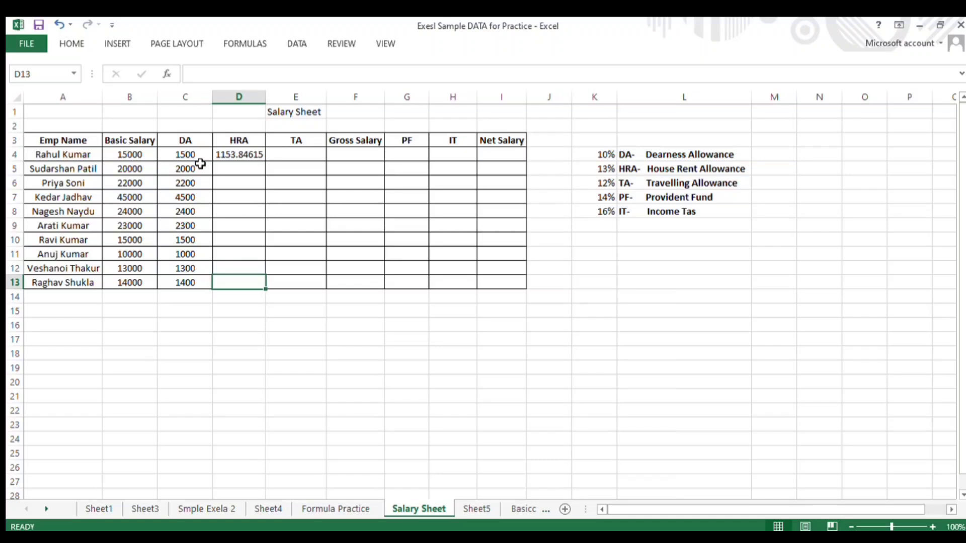
key(ctrl+shift+Up)
key(ctrl+d)
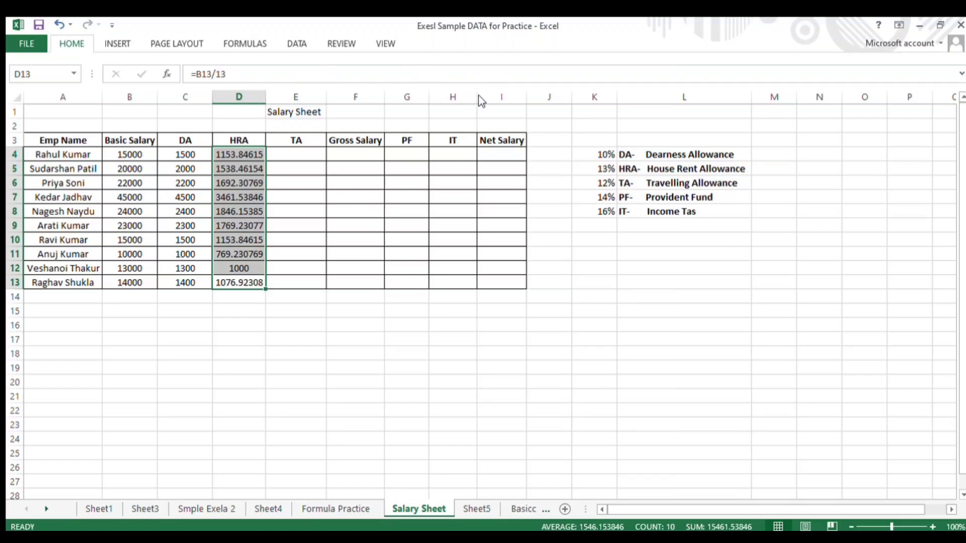
Increase the number of decimal places displayed for the HRA values in D4:D13.
click(518, 86)
click(518, 86)
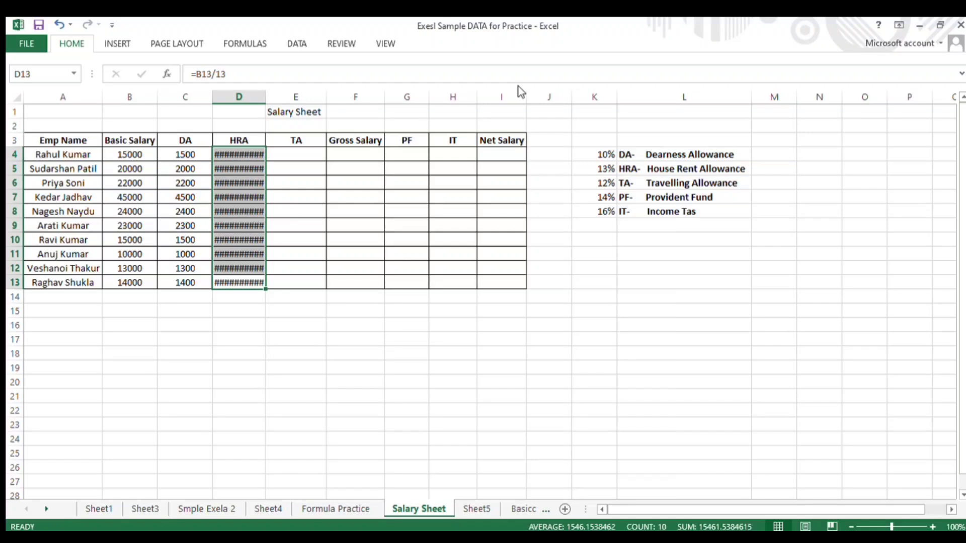
click(519, 86)
click(518, 86)
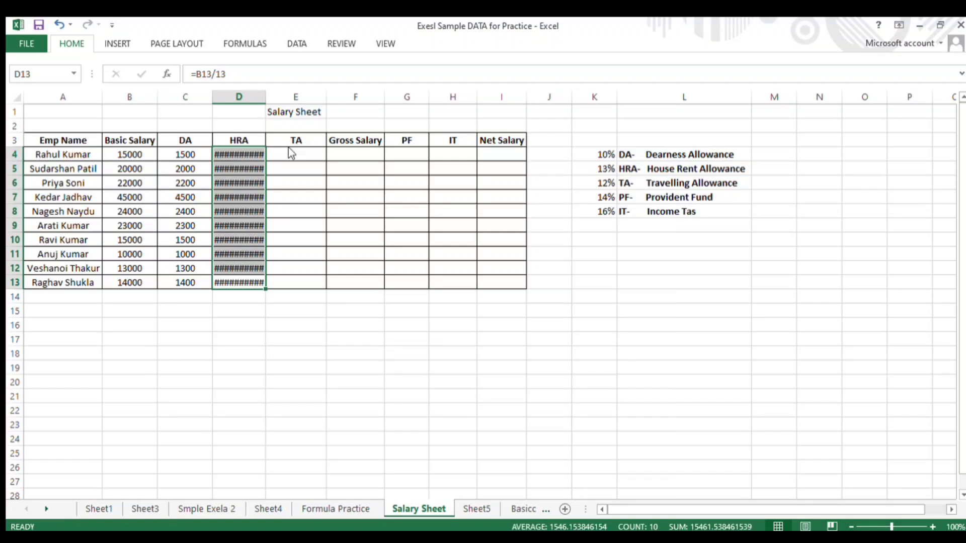
Autofit the HRA column's width to its values.
text(hoi)
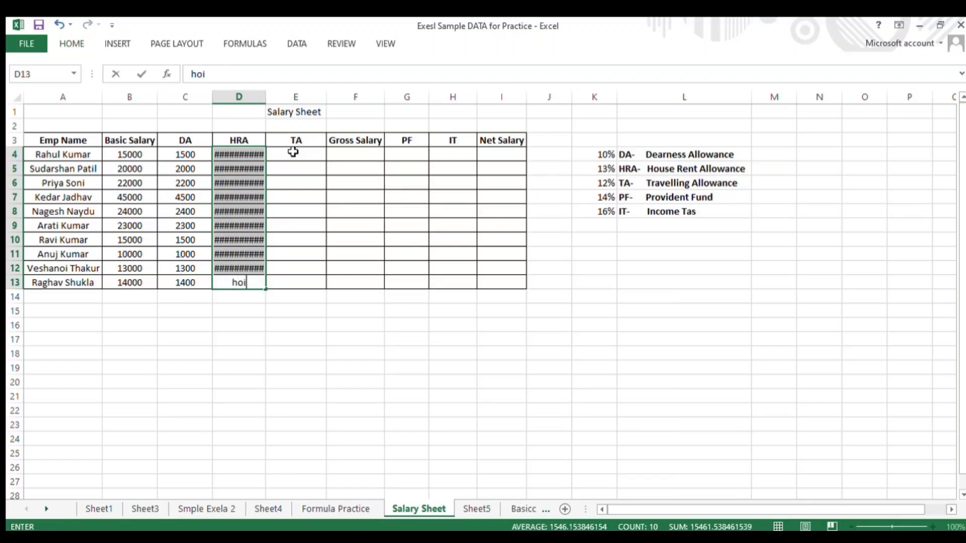
key(Escape)
key(alt+h)
key(o)
key(i)
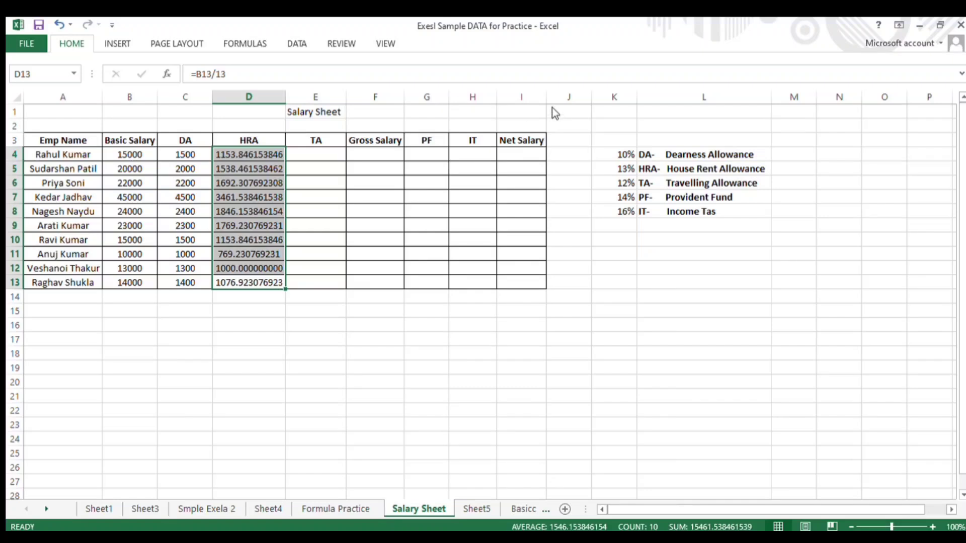
Reduce the decimal places of the HRA values in D4:D13 until they display as whole numbers.
key(alt+h)
key(9)
key(alt+h)
key(9)
key(alt+h)
key(9)
key(alt+h)
key(9)
key(alt+h)
key(9)
key(alt+h)
key(9)
key(alt+h)
key(9)
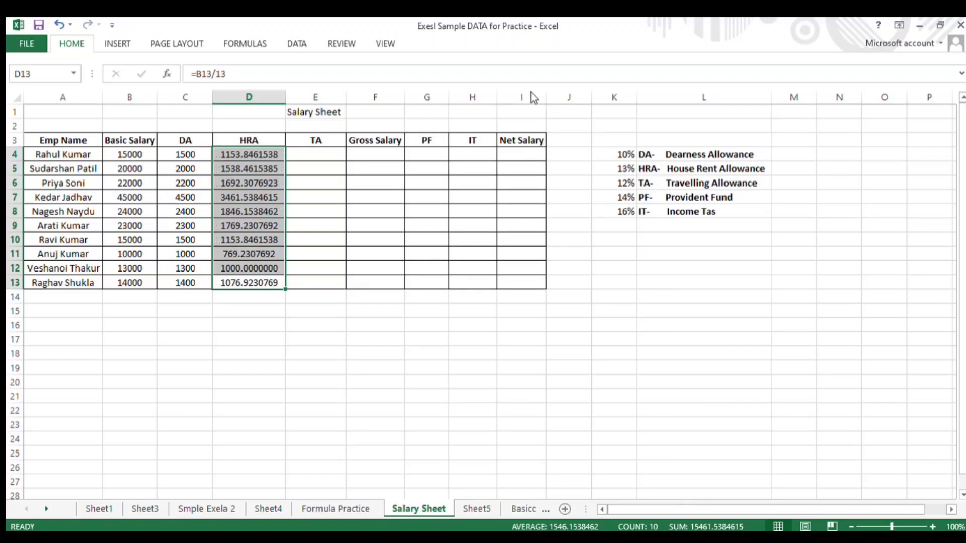
key(alt+h)
key(9)
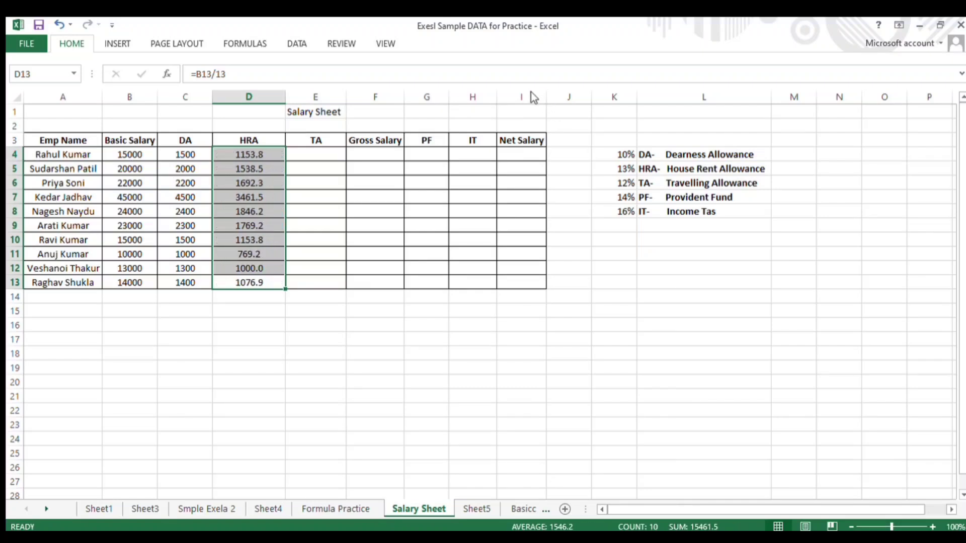
key(alt+h)
key(9)
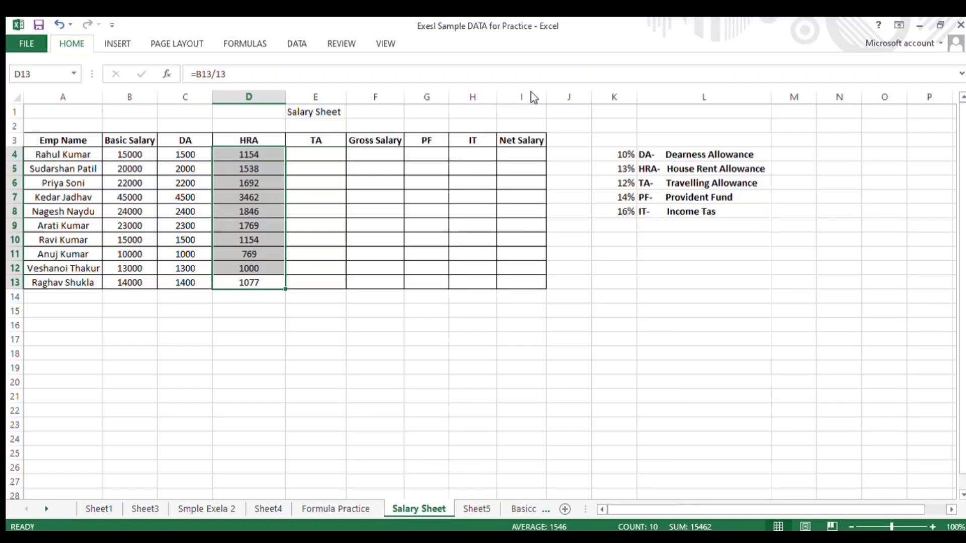
Enter the TA formula =B4/12 in E4, dividing the first employee's basic salary by 12.
click(344, 182)
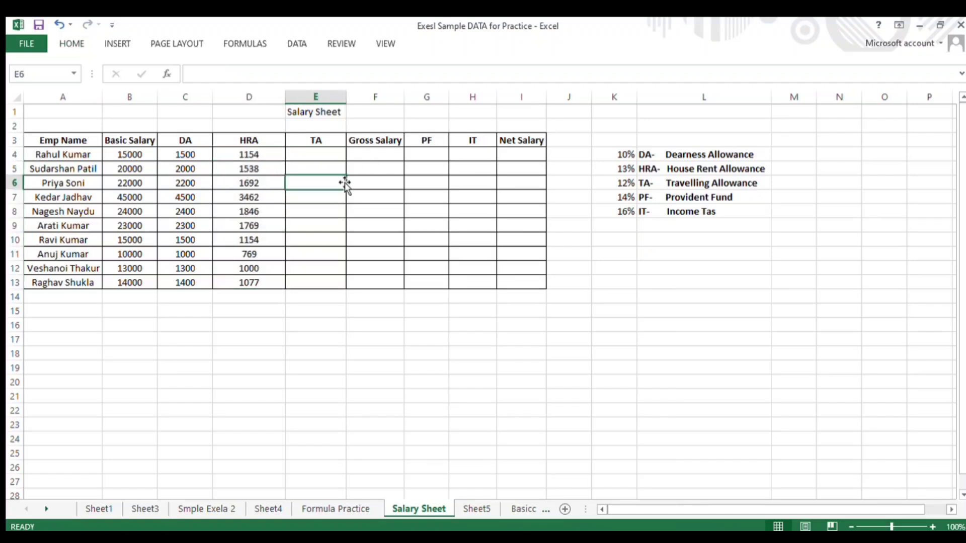
key(Up)
key(Up)
text(=)
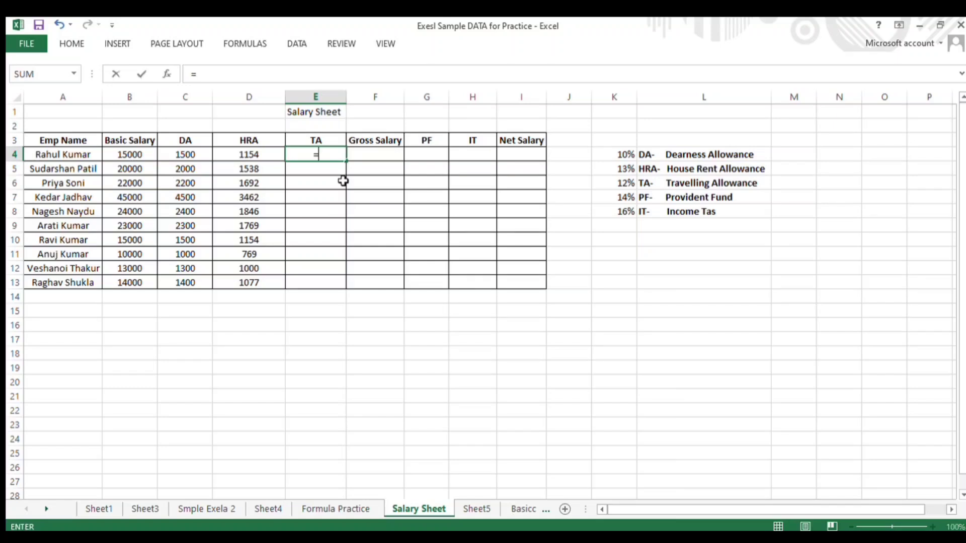
key(Left)
key(Left)
key(Left)
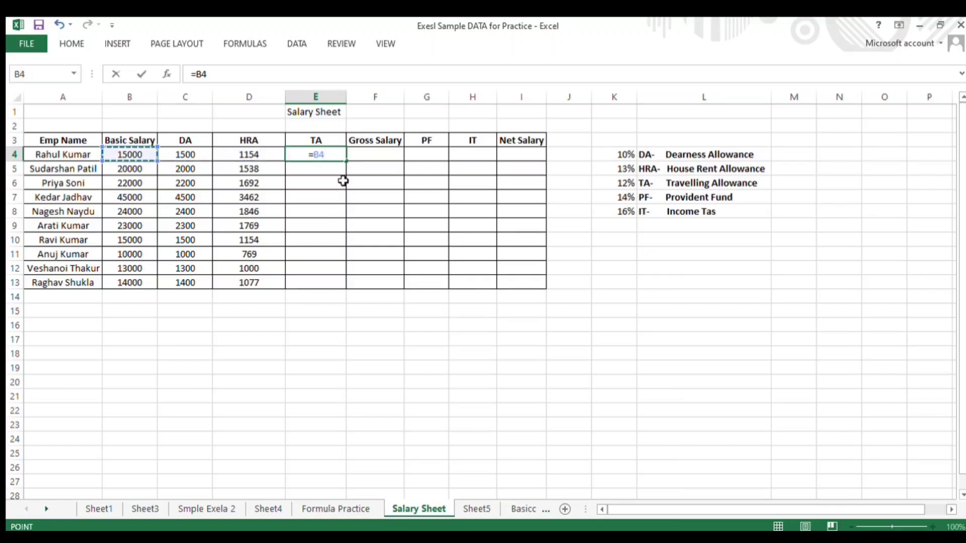
text(/)
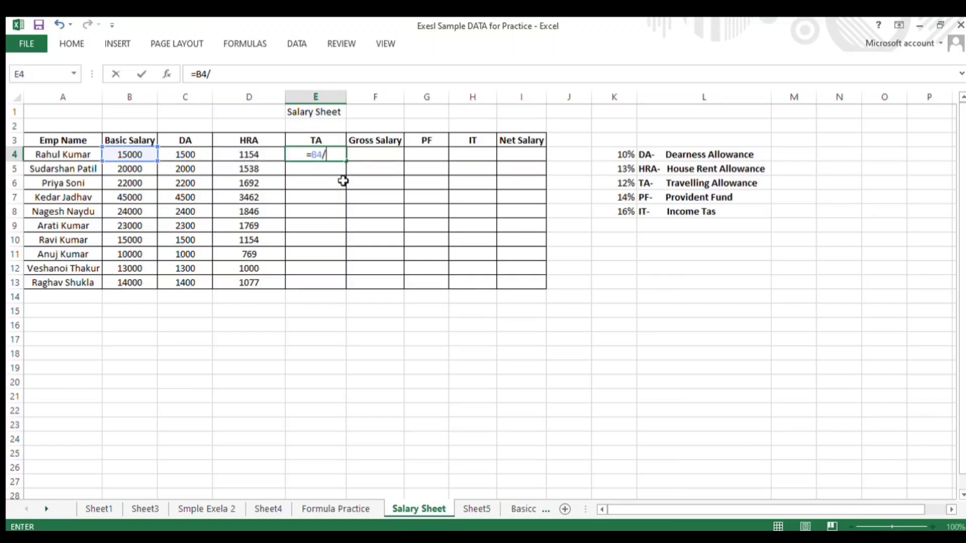
text(12)
key(Return)
Fill the TA formula from E4 down through E13 for all employees.
key(Left)
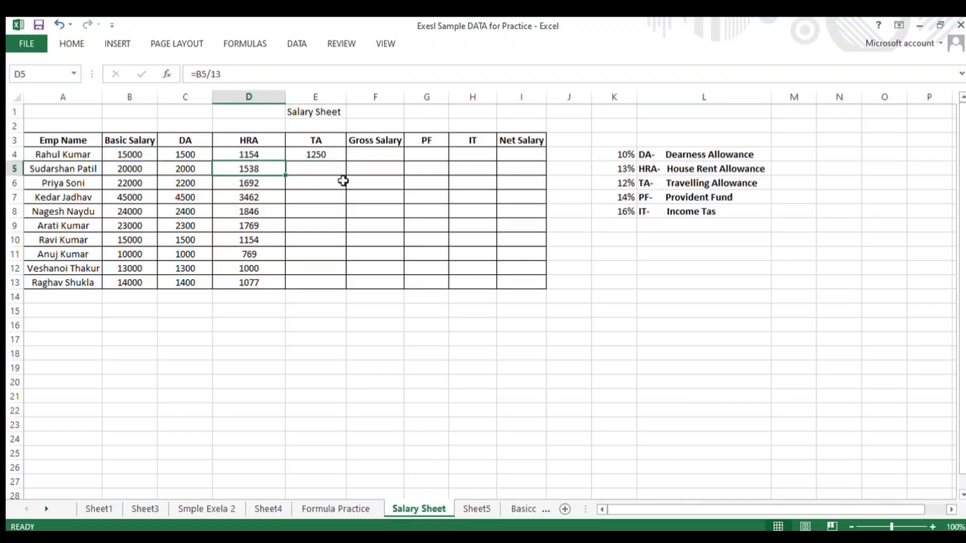
key(ctrl+Down)
key(Right)
key(ctrl+shift+Up)
key(ctrl+d)
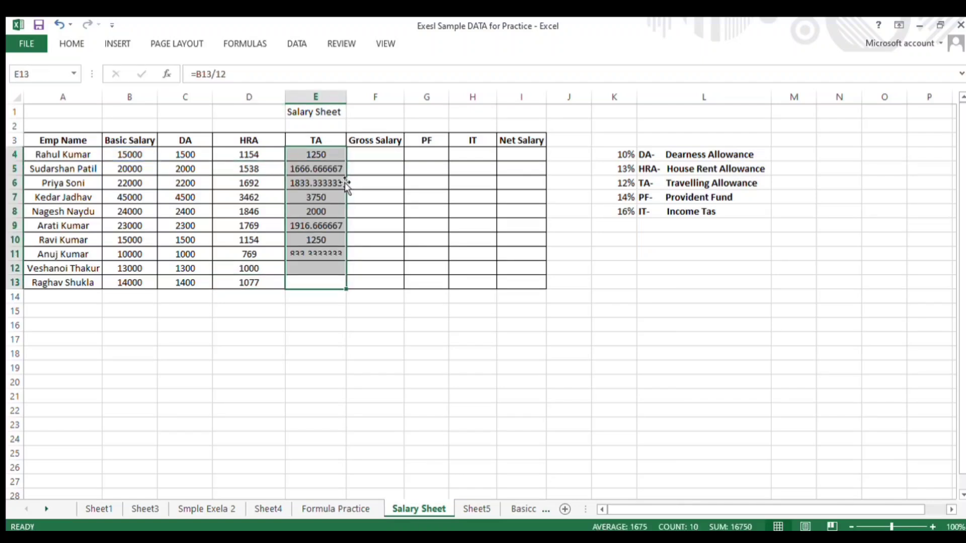
Reduce the decimal places of the TA values in E4:E13 until they display as whole numbers.
key(Right)
key(Left)
key(ctrl+Up)
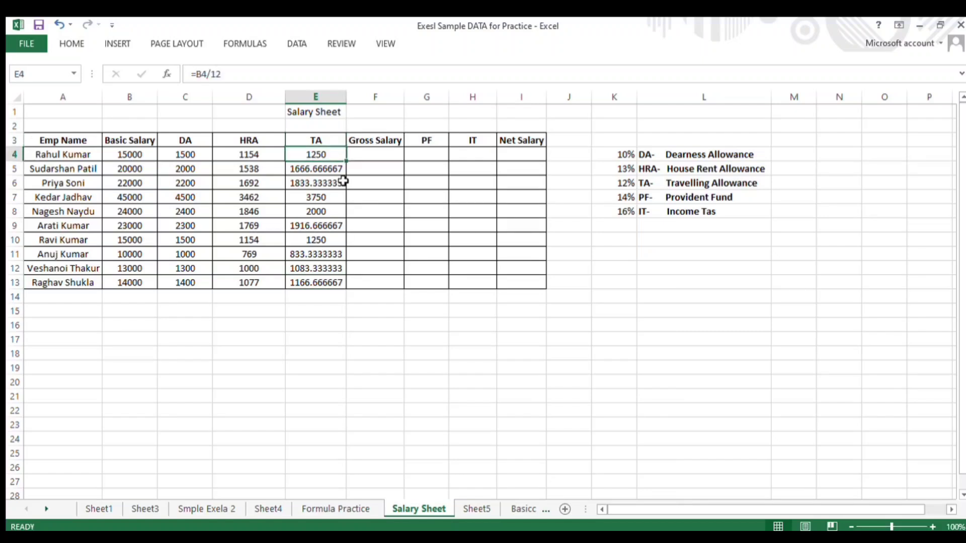
key(ctrl+shift+Down)
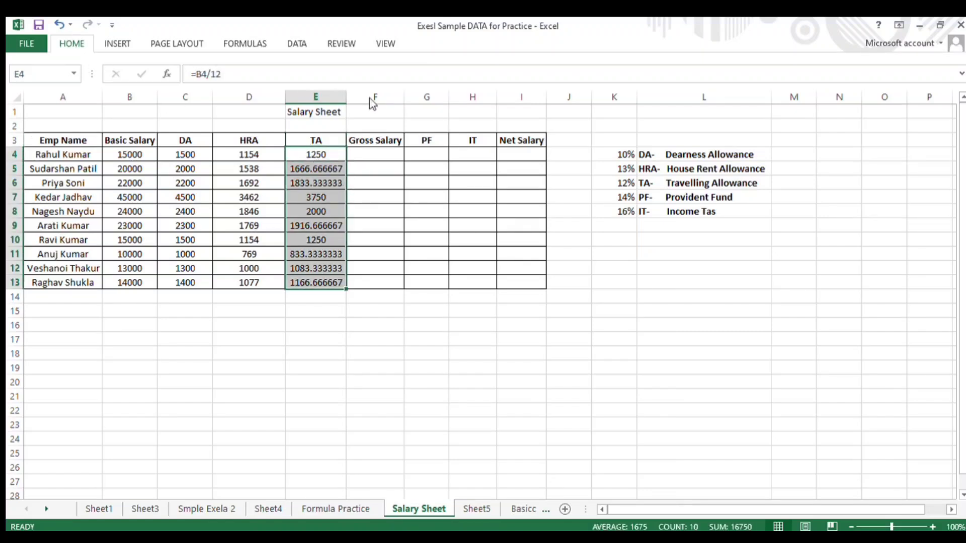
click(539, 92)
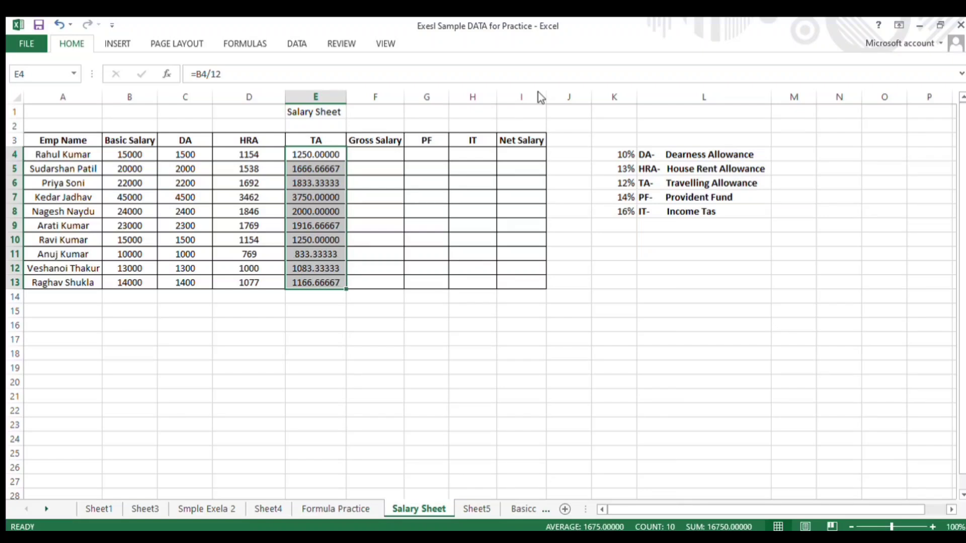
click(538, 91)
click(538, 92)
click(539, 91)
click(538, 91)
click(538, 92)
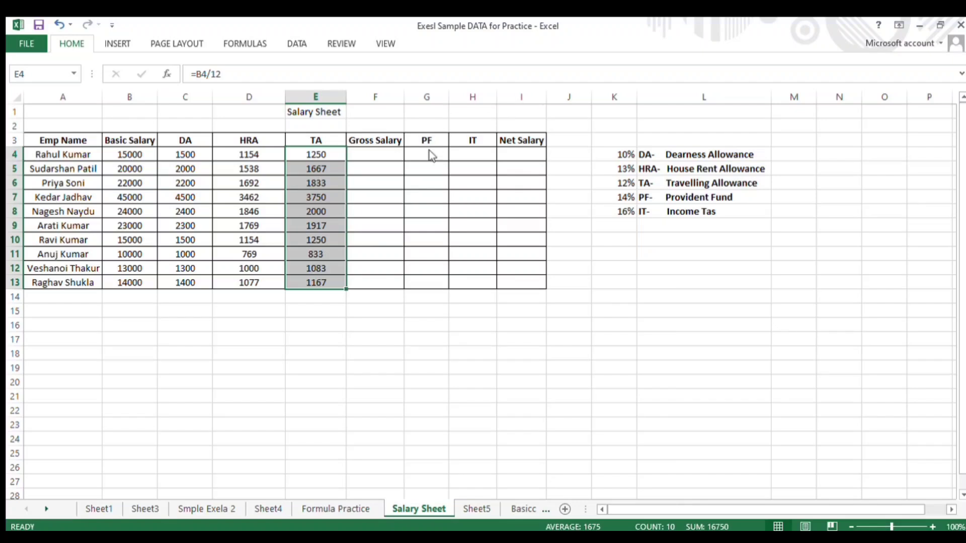
Enter the gross salary formula =SUM(B4:E4) in F4, totalling the first employee's basic salary and allowances.
click(373, 153)
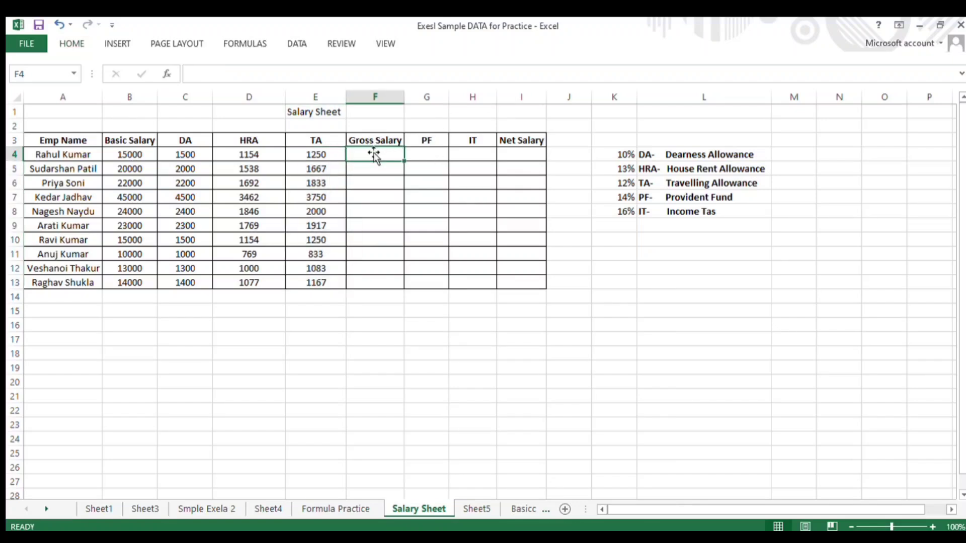
text(=)
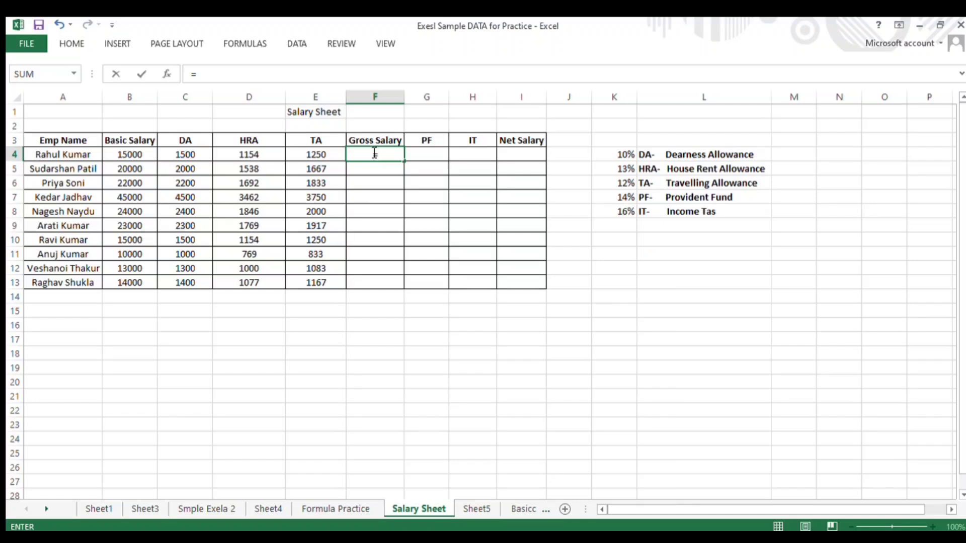
text(su)
key(BackSpace)
text(um)
key(Tab)
key(Left)
key(Left)
key(Left)
key(Left)
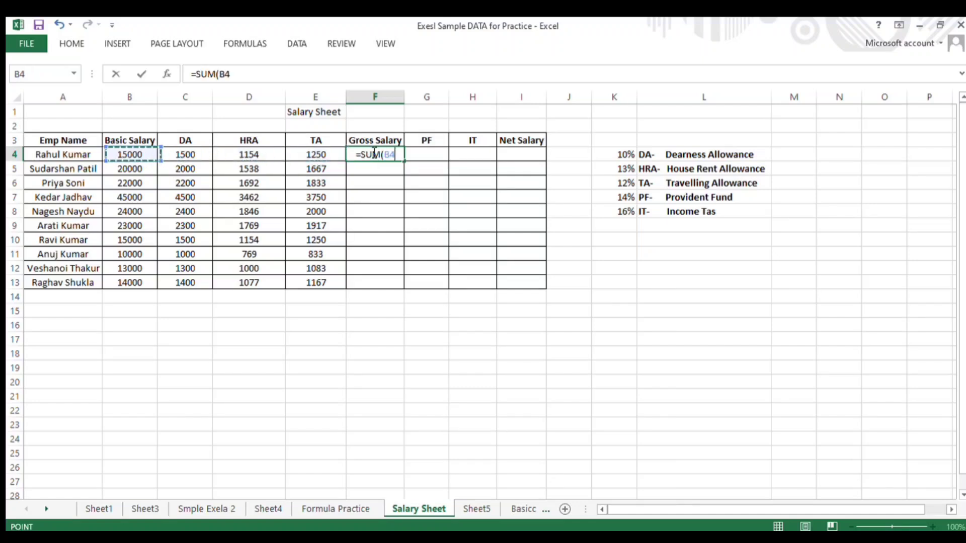
key(shift+Right)
key(shift+Right)
key(shift+Right)
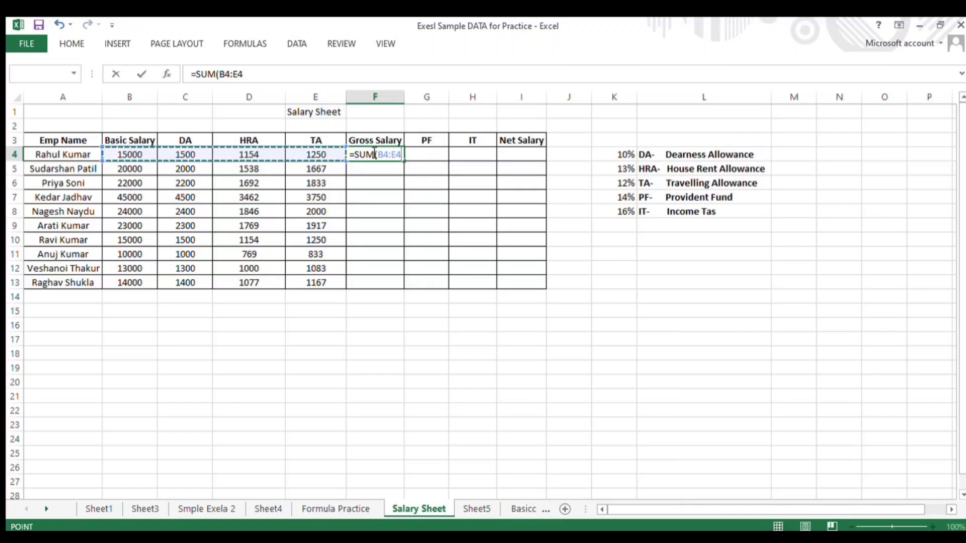
key(Return)
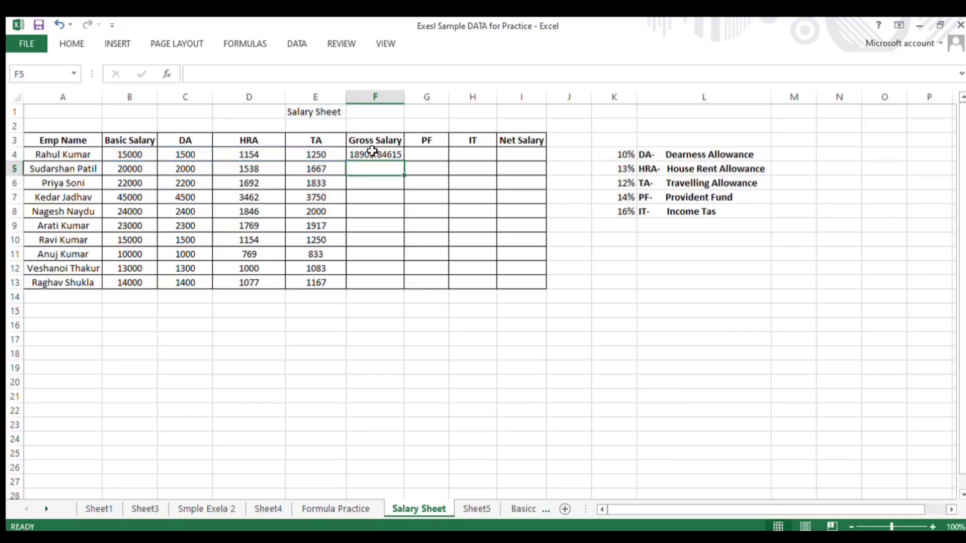
Delete the gross salary formula from F4.
click(376, 154)
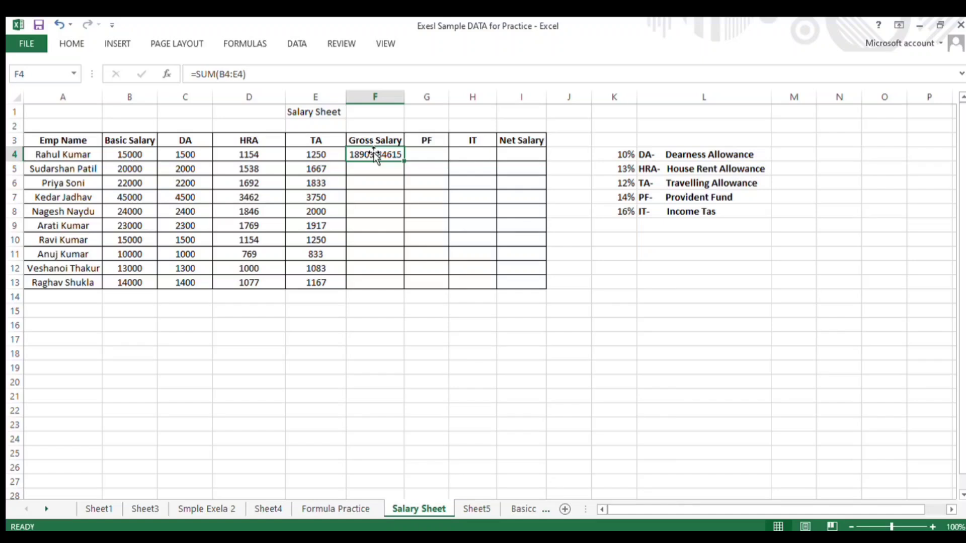
key(Delete)
key(Up)
key(Down)
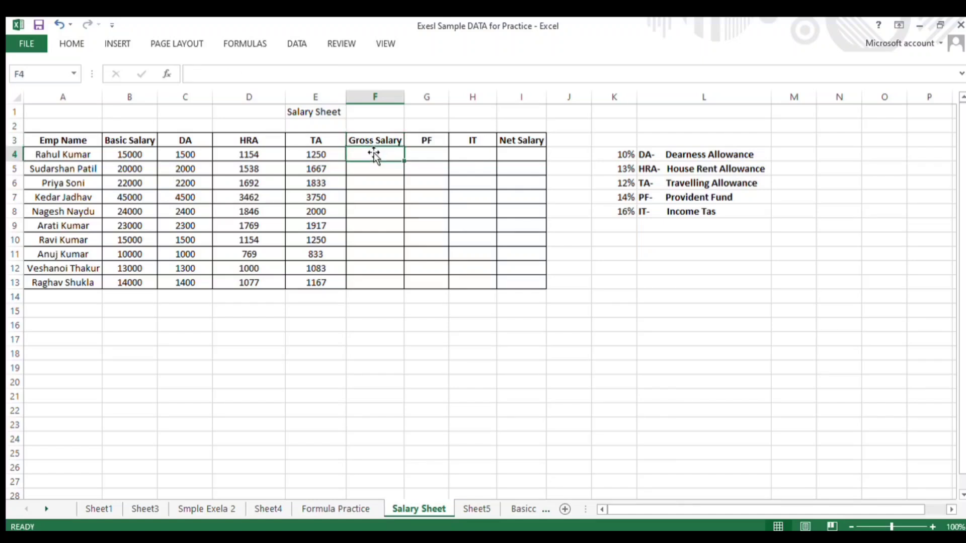
Enter the gross salary formula =SUM(B4+C4+D4+E4) in F4, adding basic salary, DA, HRA and TA individually.
text(=)
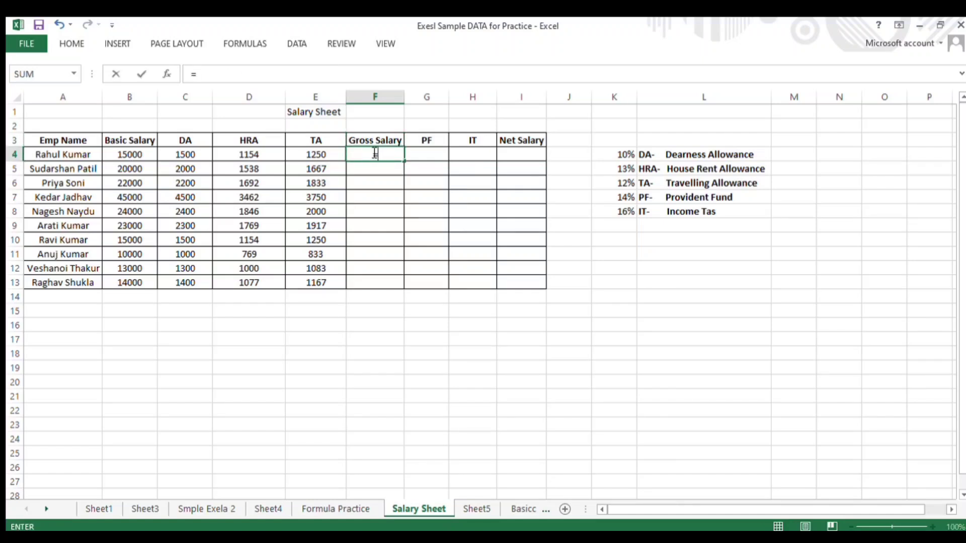
text(sum)
key(Tab)
key(Left)
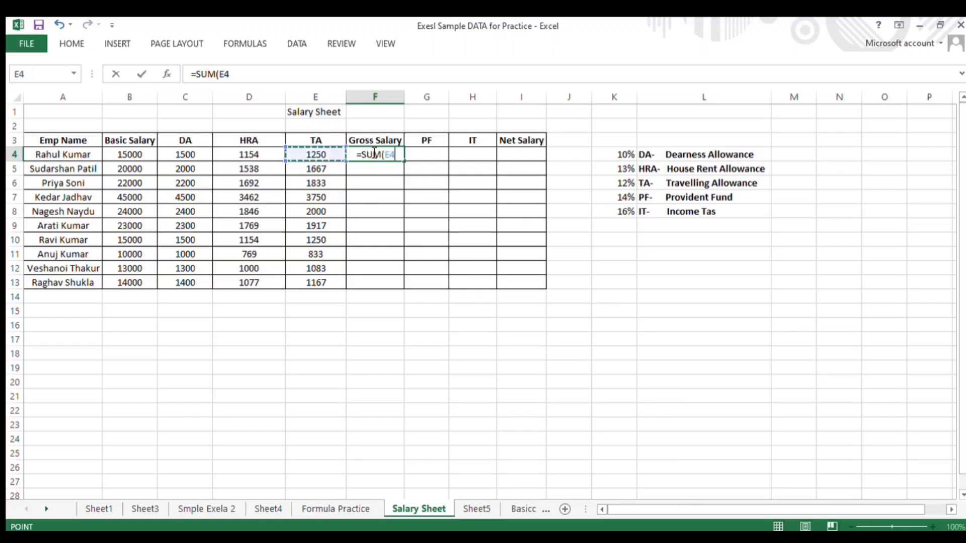
key(Left)
key(Left)
key(Left)
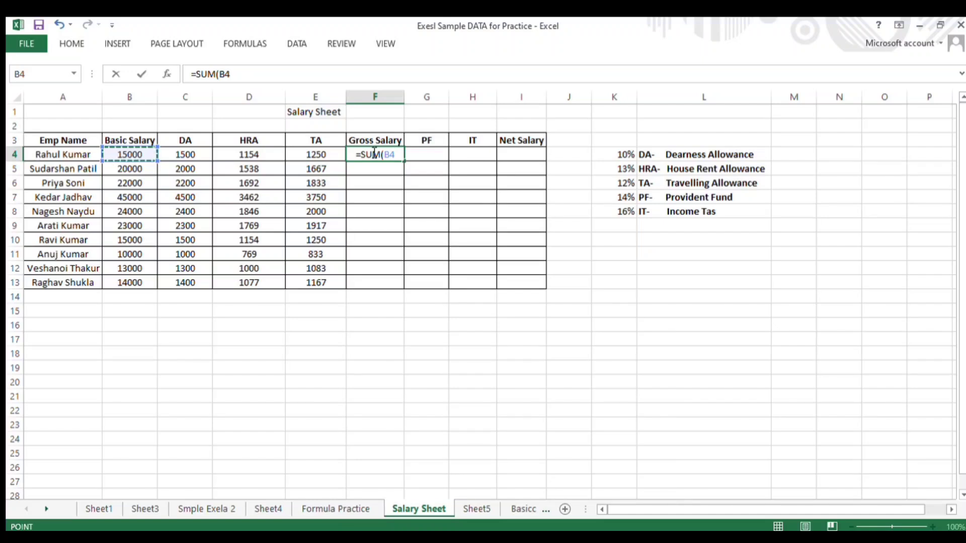
text(=)
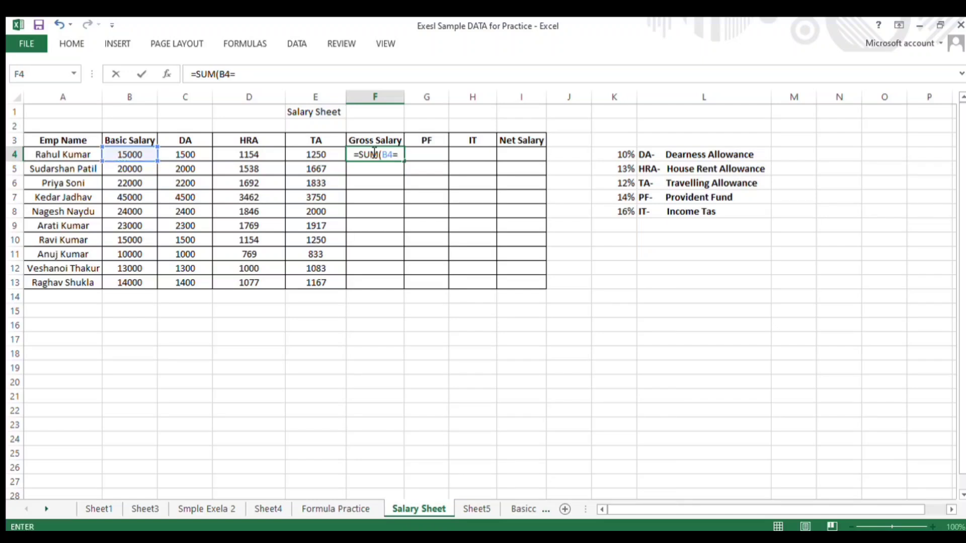
key(BackSpace)
text(+)
key(Left)
key(Left)
key(Left)
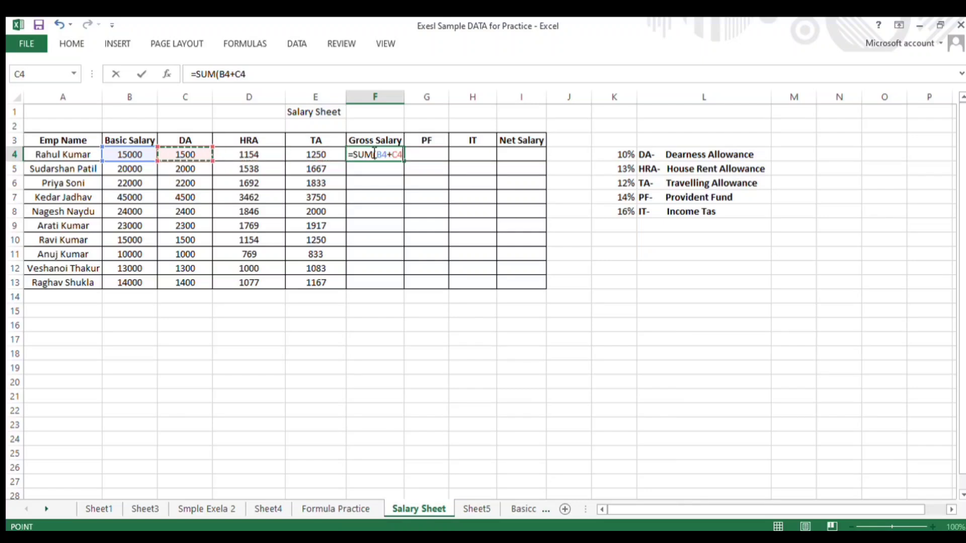
text(+)
key(Left)
key(Left)
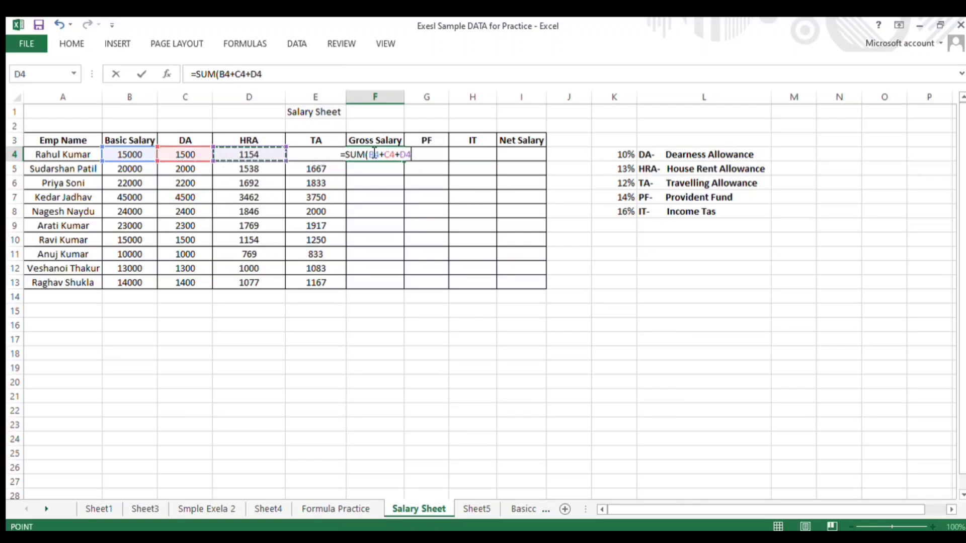
text(+)
key(Left)
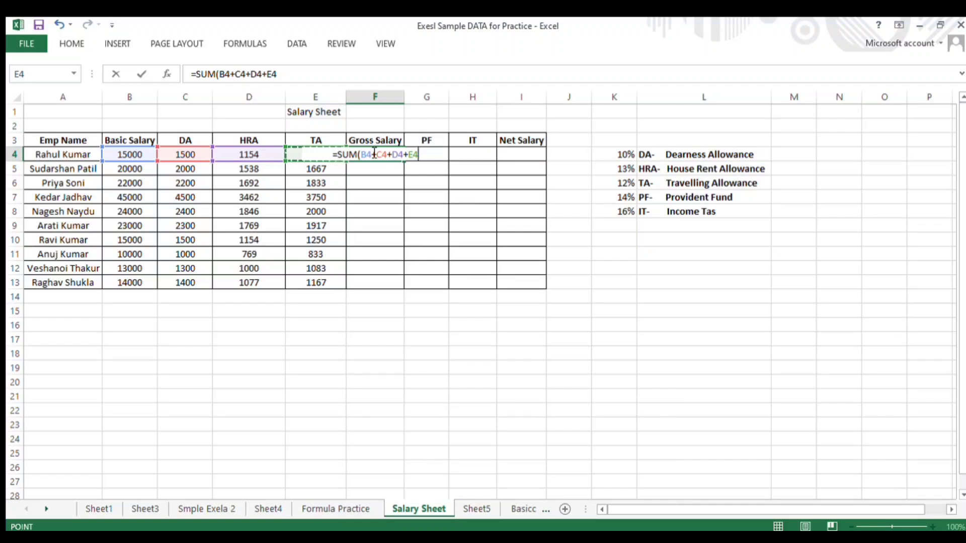
key(Return)
Fill the gross salary formula from F4 down through F13 for all employees.
key(Left)
key(ctrl+Down)
key(Right)
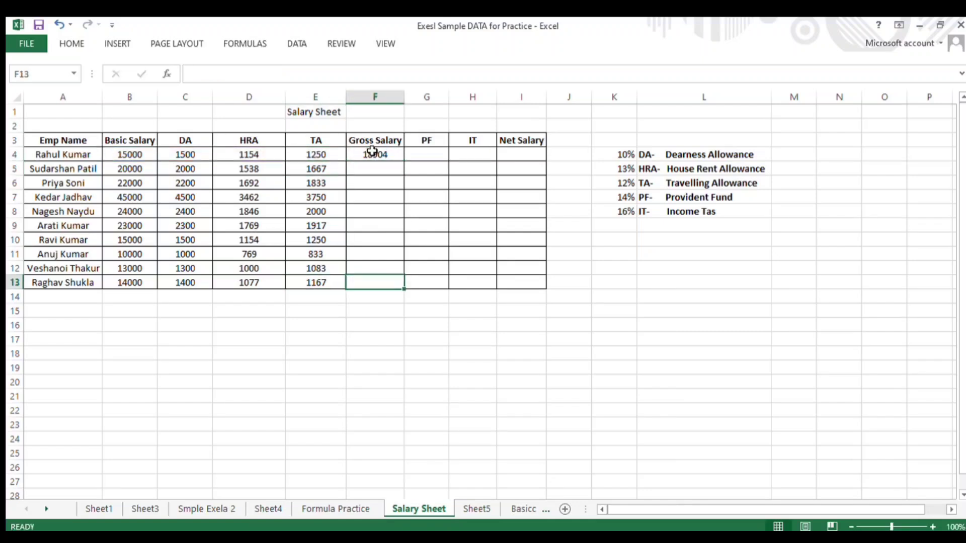
key(ctrl+shift+Up)
key(ctrl+d)
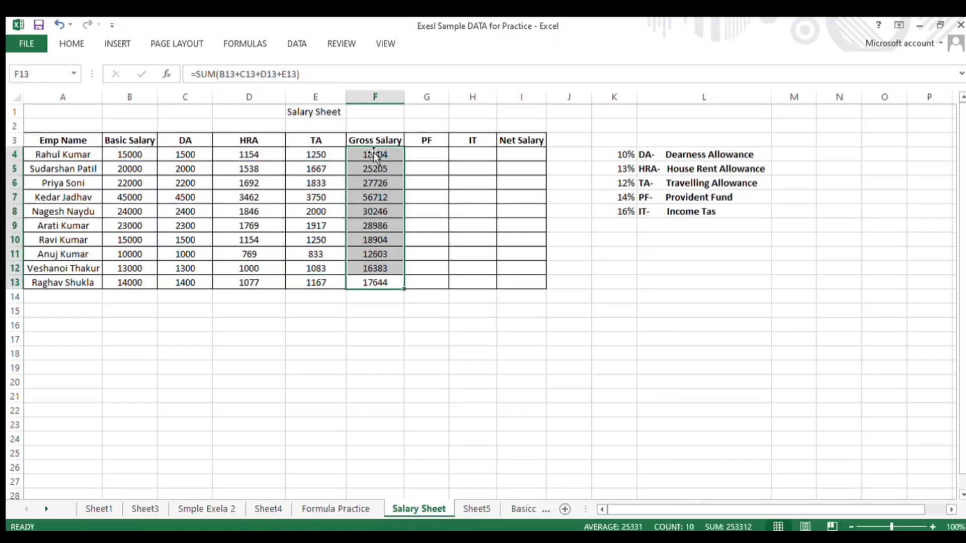
Enter the PF formula =B4/14 in G4 for the first employee.
click(374, 153)
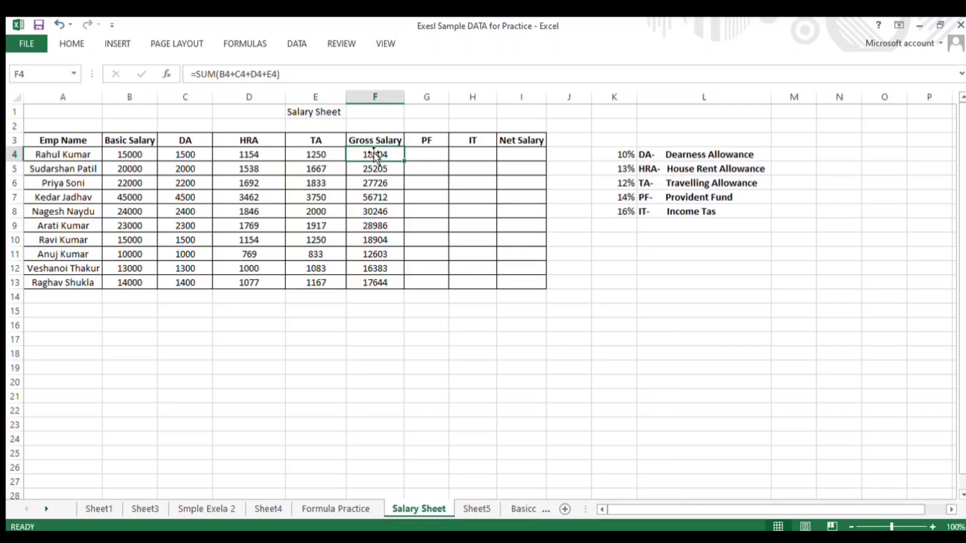
key(Down)
key(Up)
key(Right)
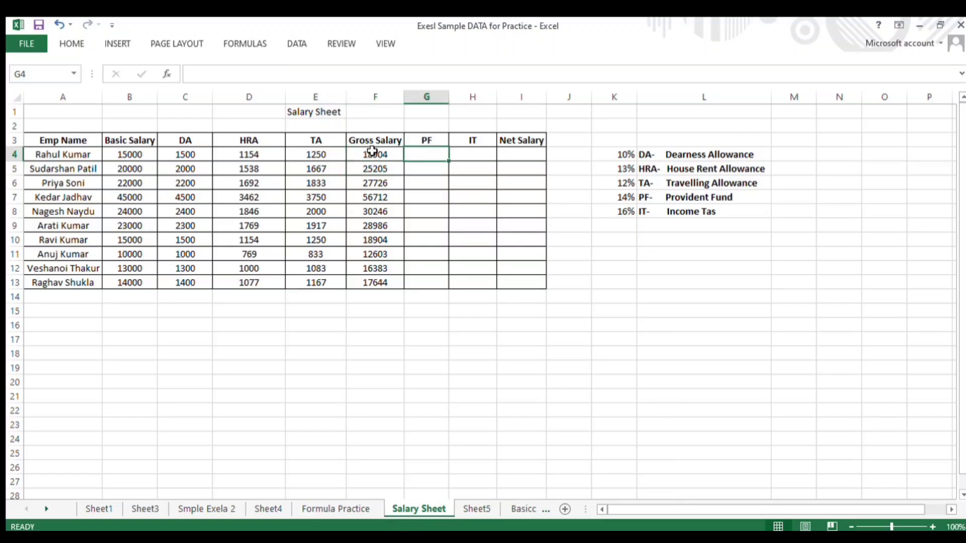
text(=)
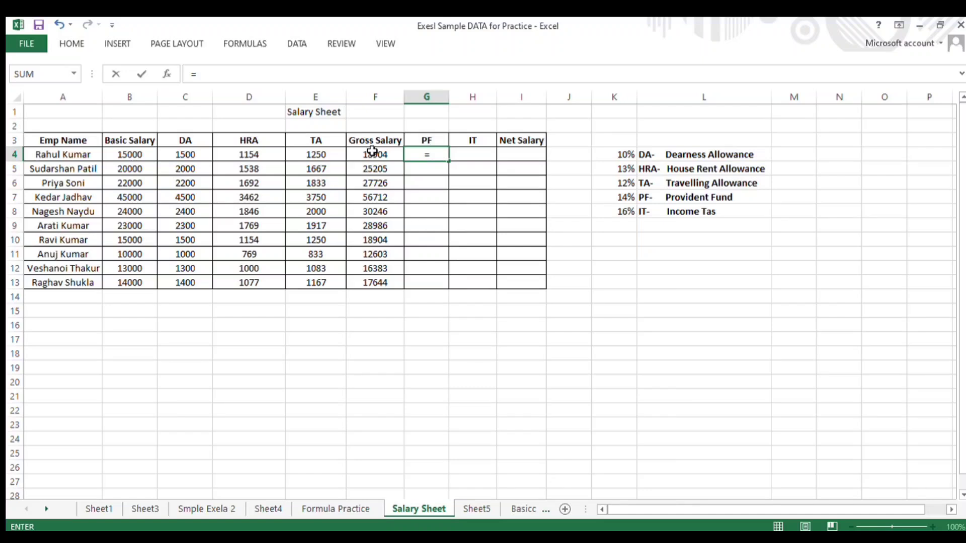
key(Left)
key(Left)
key(Left)
key(Left)
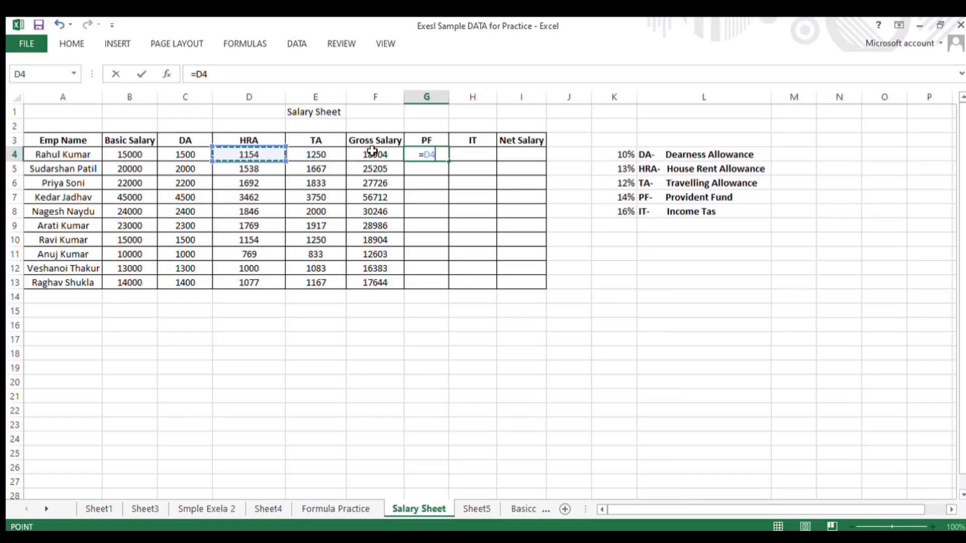
key(Left)
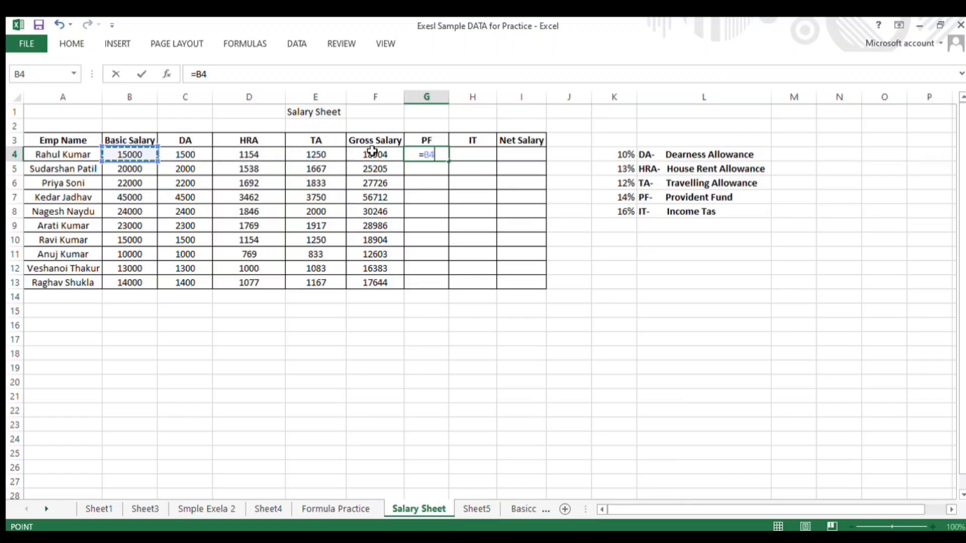
text(/)
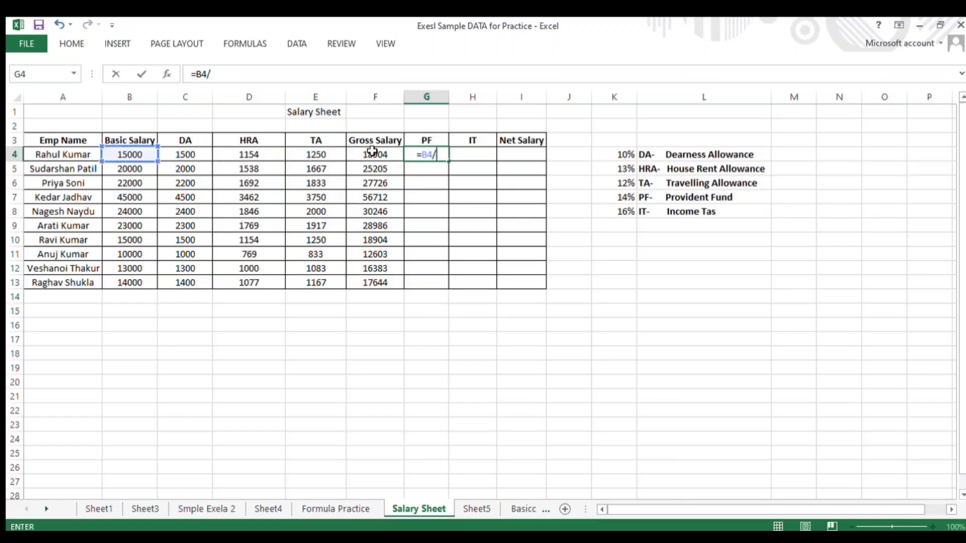
text(14)
key(Return)
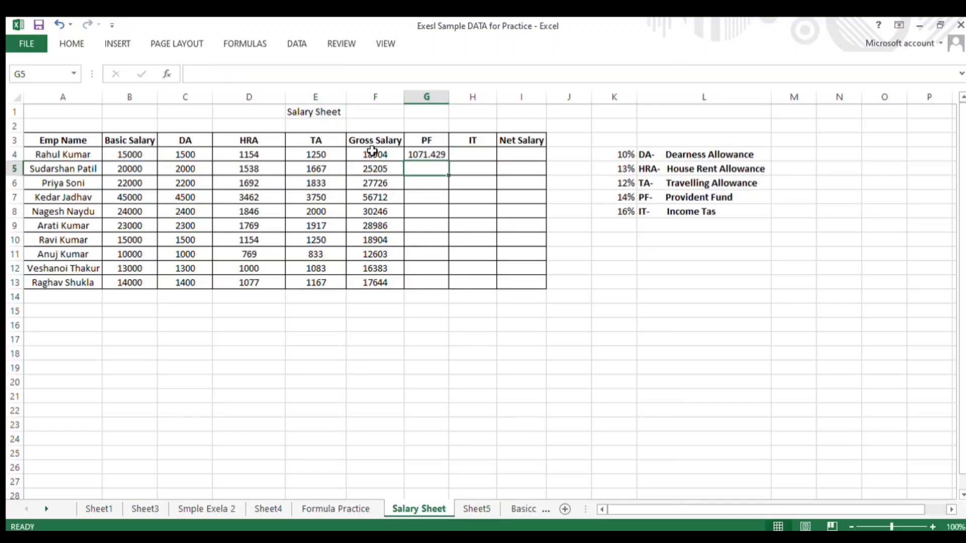
Fill the PF formula from G4 down through G13 for all employees.
key(Up)
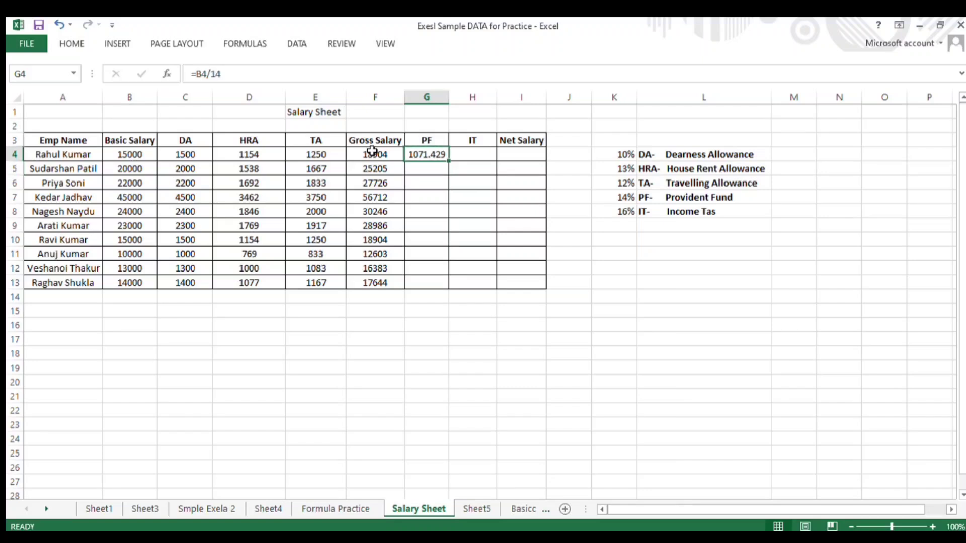
key(Left)
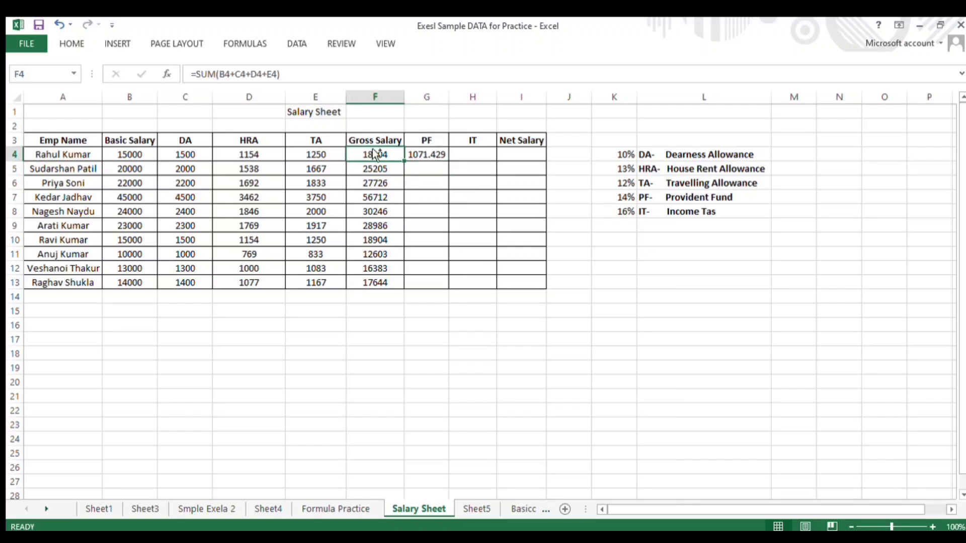
key(ctrl+Down)
key(Right)
key(ctrl+shift+Up)
key(ctrl+d)
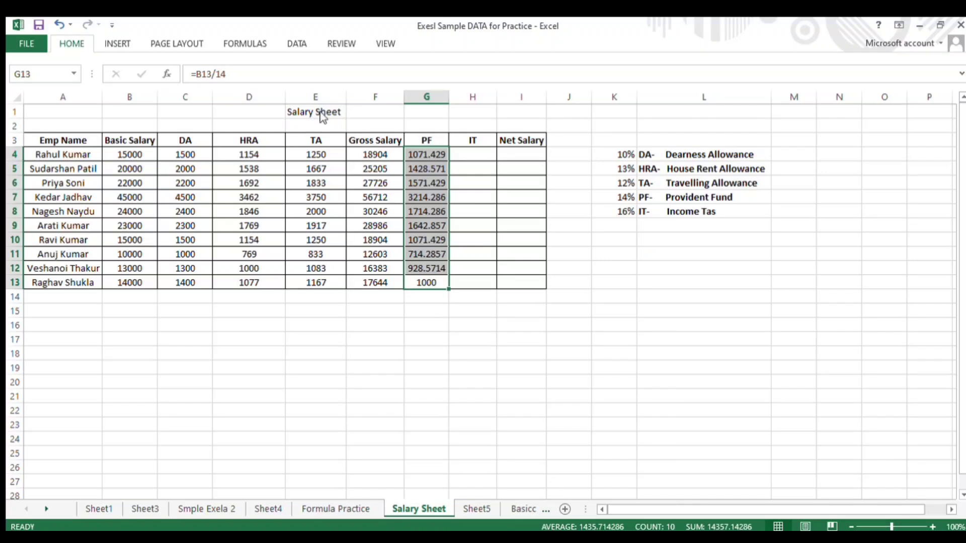
Reduce the decimals of the PF values in G4:G13 so they show as whole numbers.
click(540, 91)
click(540, 91)
click(541, 90)
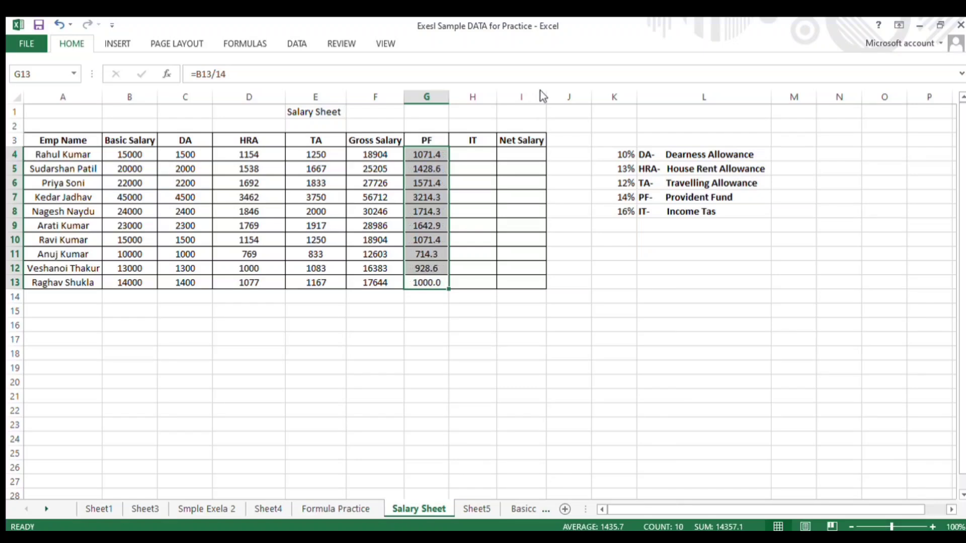
click(541, 90)
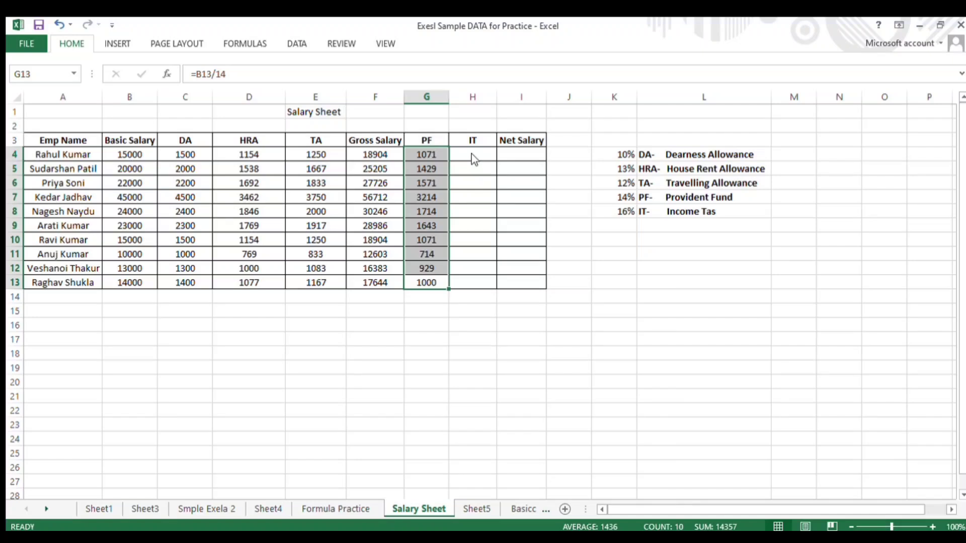
Enter the IT formula =B4/16 in H4 for the first employee.
key(Down)
key(Up)
key(Up)
key(Right)
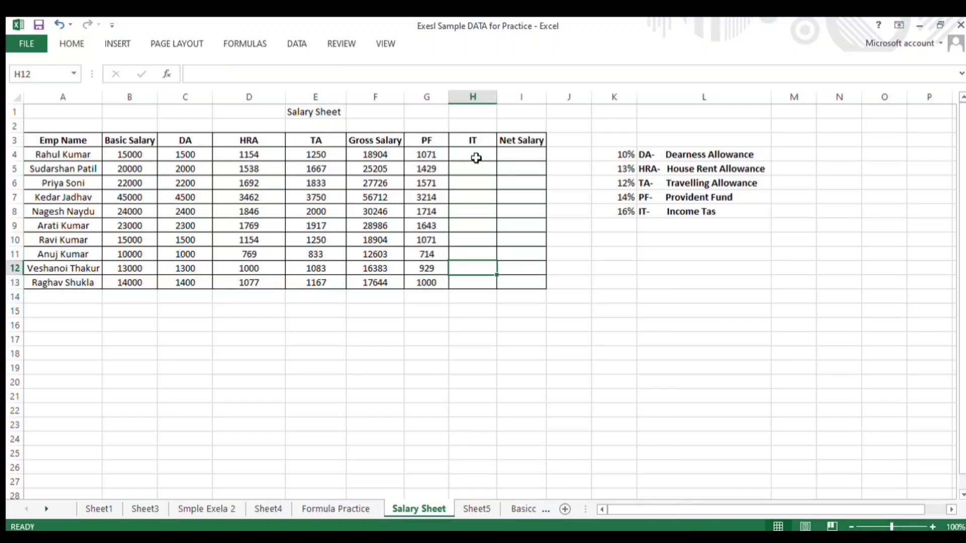
click(476, 157)
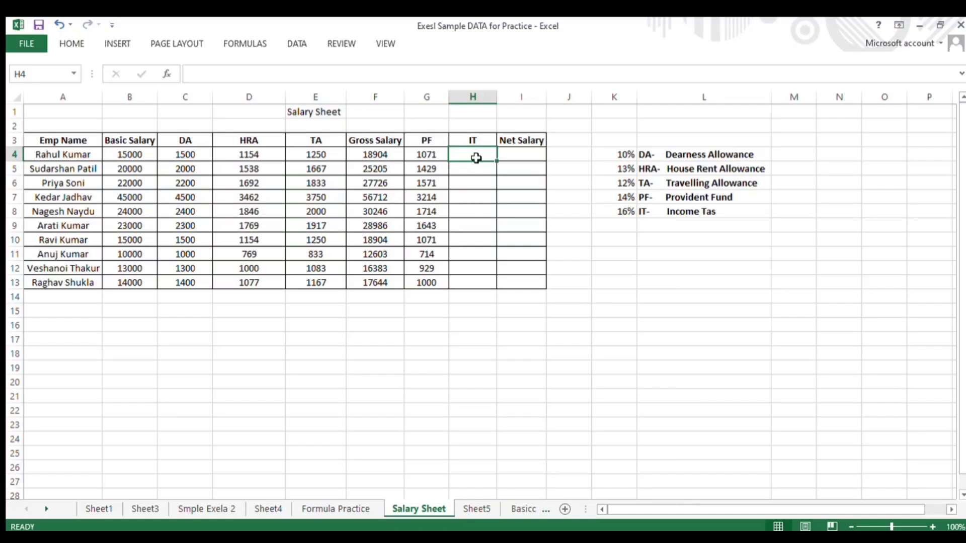
text(=)
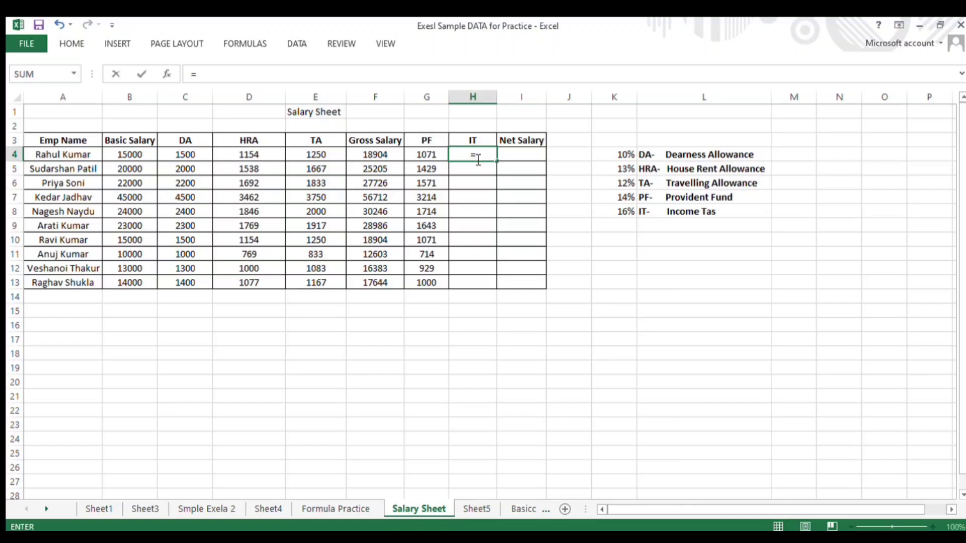
key(Left)
key(Left)
key(Left)
key(Left)
key(Left)
key(Left)
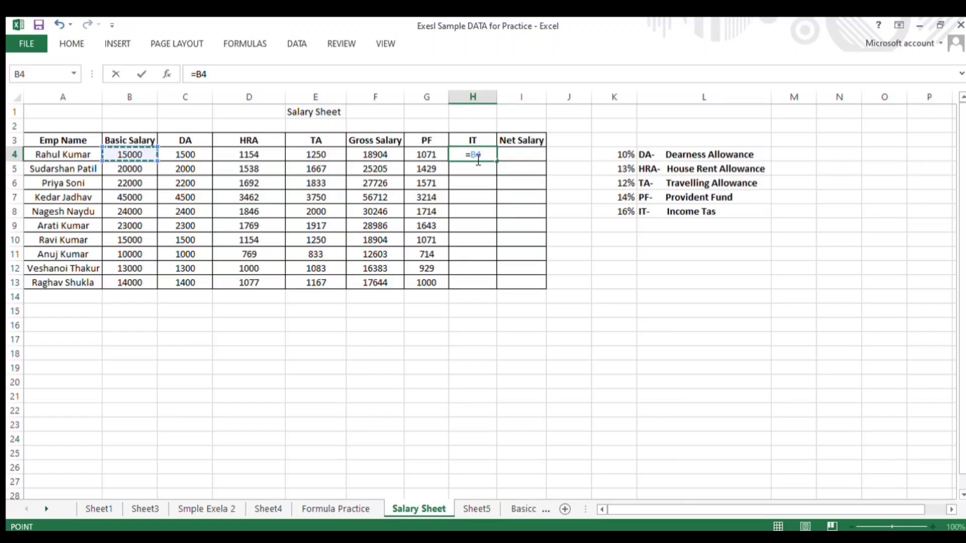
text(/)
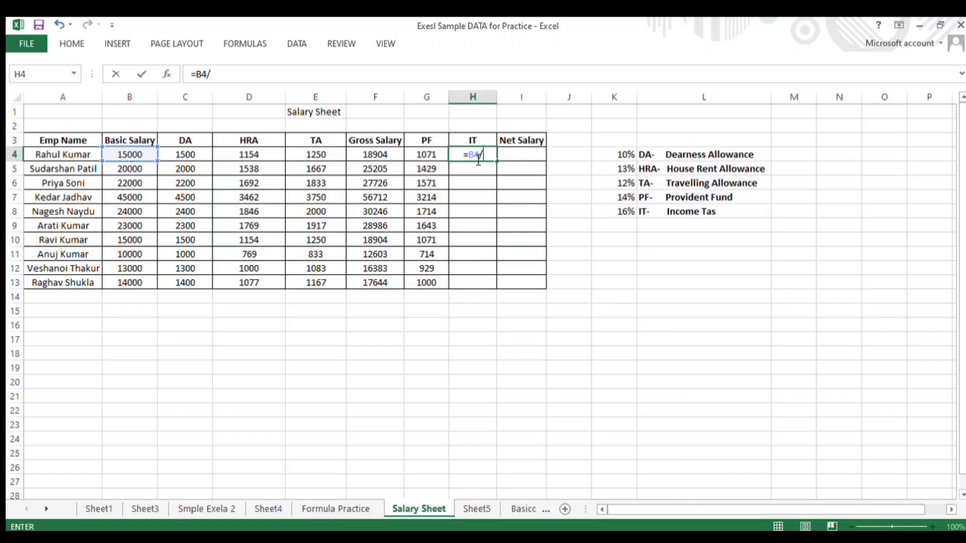
text(16)
key(Return)
Fill the IT formula from H4 down through H13 and show the results as whole numbers.
key(Left)
key(ctrl+Down)
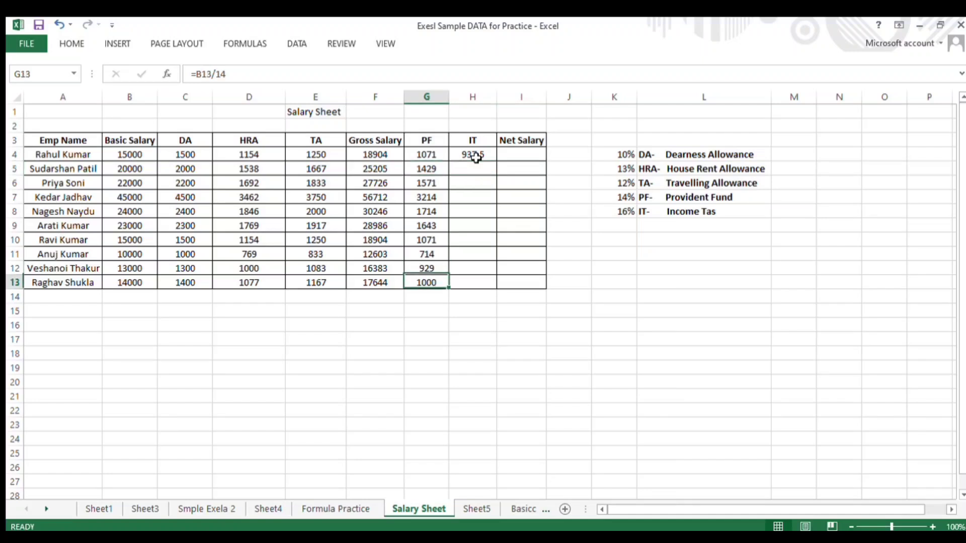
key(Right)
key(ctrl+shift+Up)
key(ctrl+d)
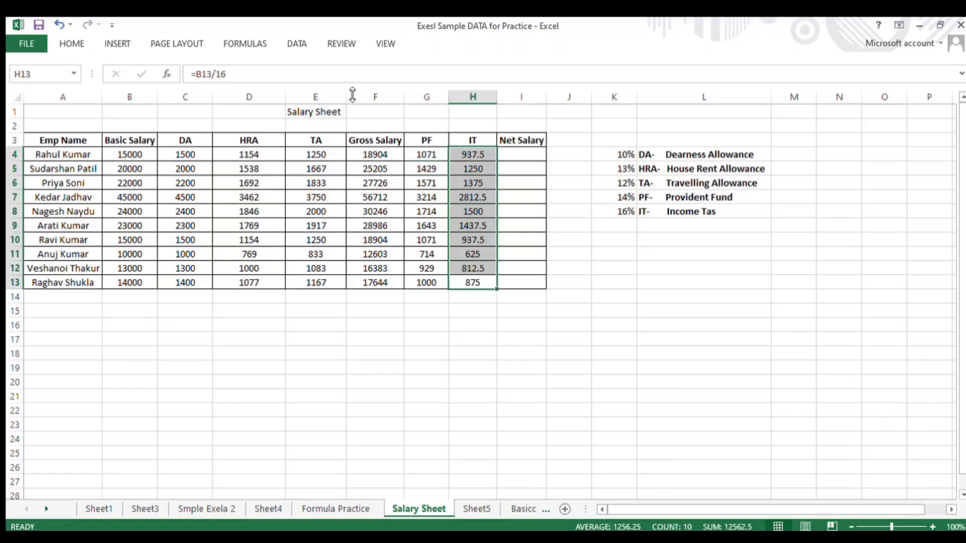
click(72, 44)
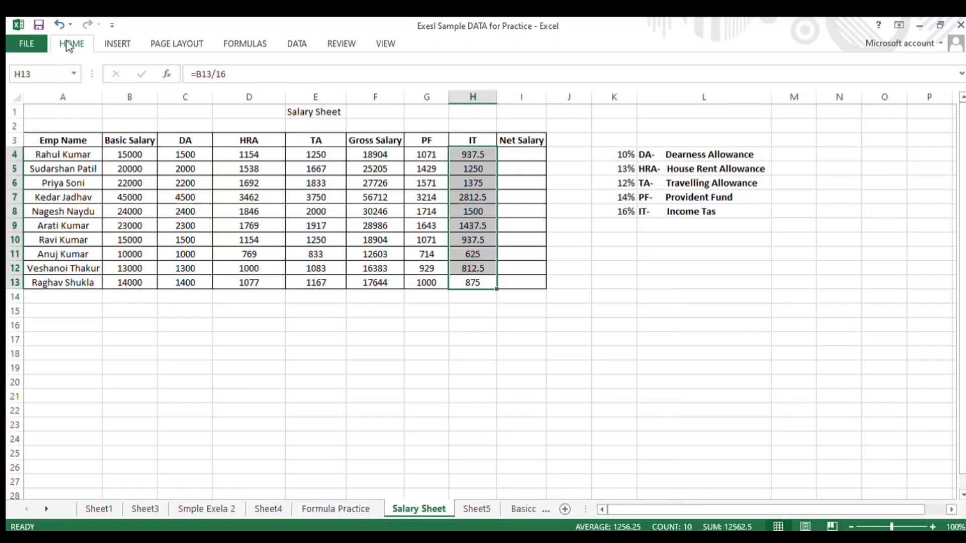
click(534, 87)
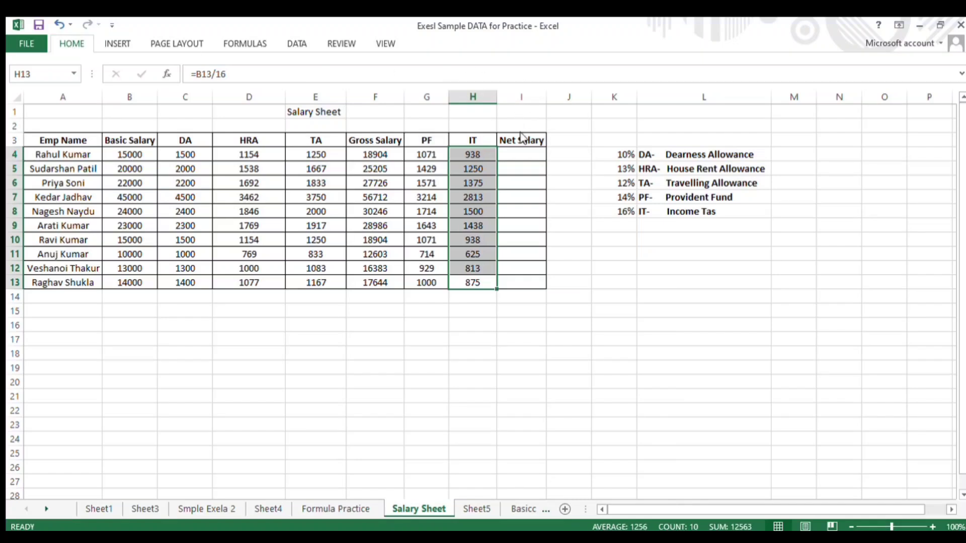
Enter the net salary formula =F4-G4-H4 in I4, subtracting PF and IT from the gross salary.
key(Right)
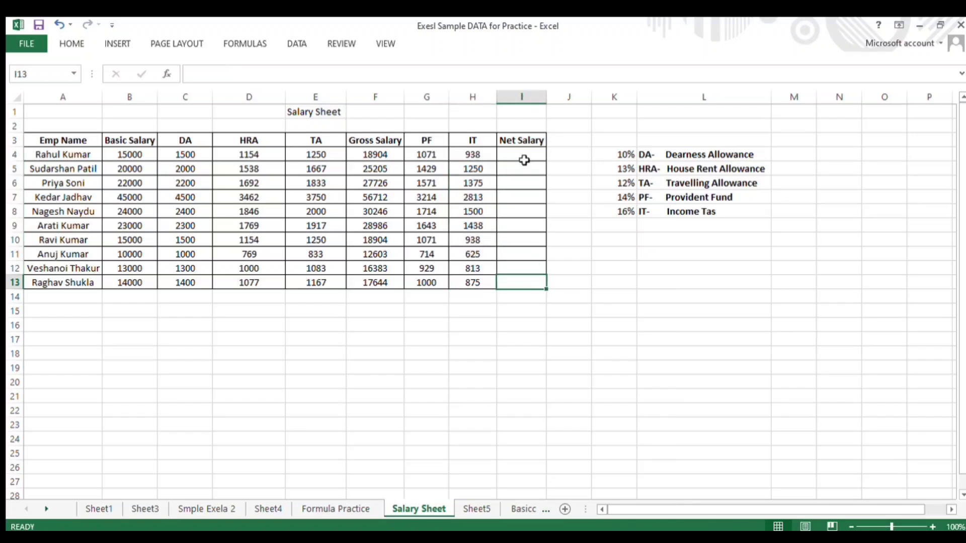
key(Up)
click(525, 160)
key(Left)
key(Right)
key(Right)
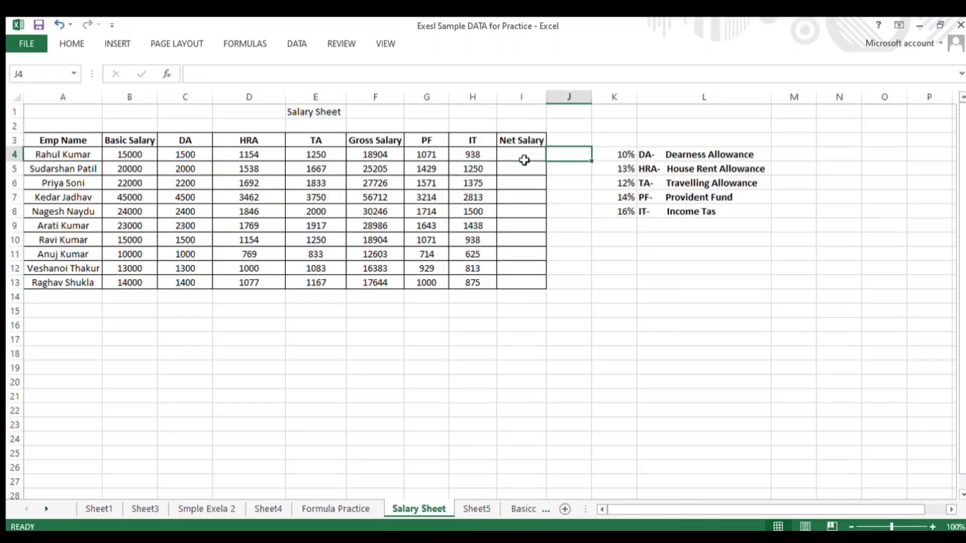
key(Left)
text(=)
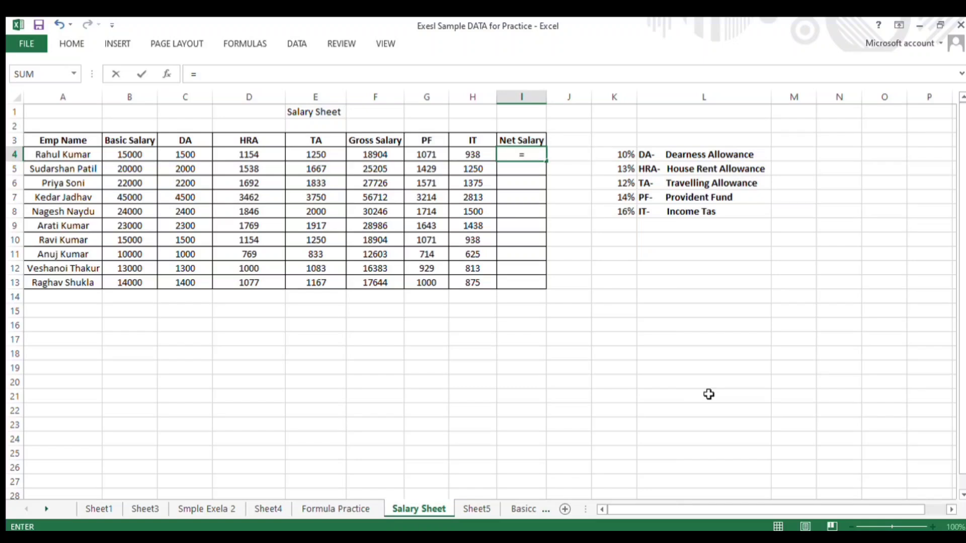
key(Left)
key(Left)
key(Left)
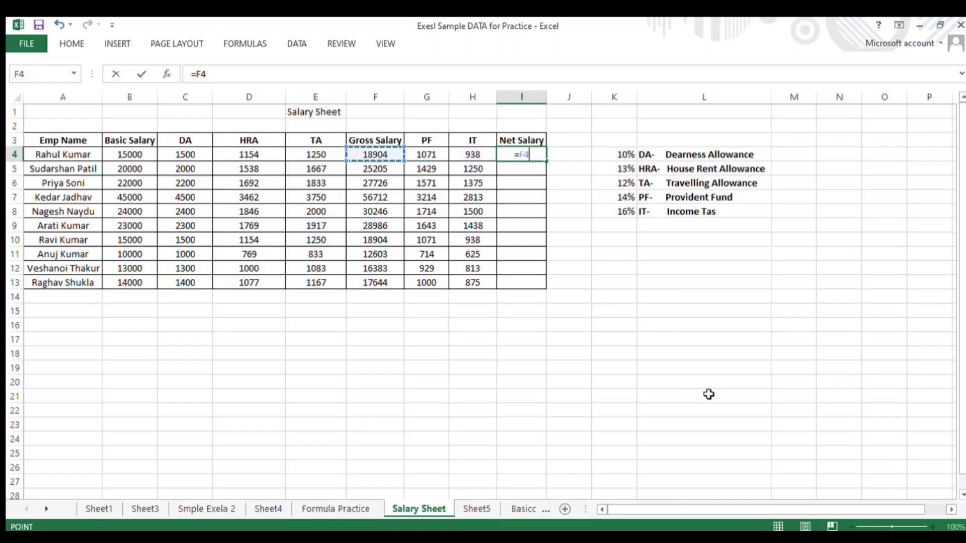
text(-)
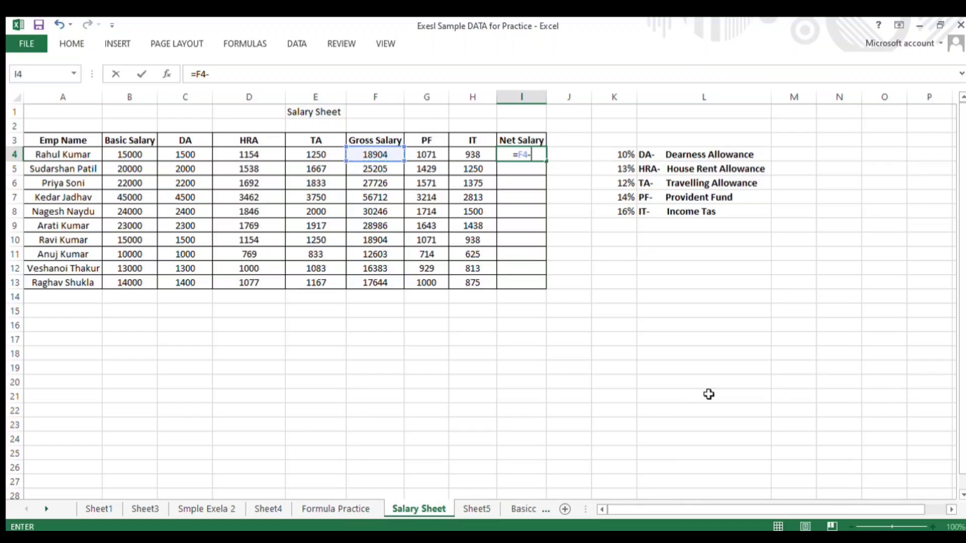
key(Left)
key(Left)
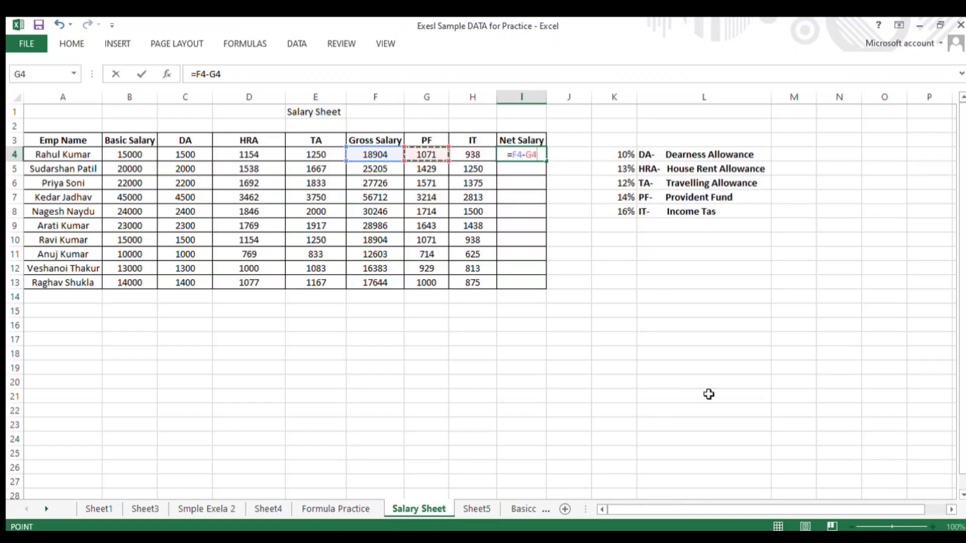
text(-)
key(Left)
key(ctrl+Return)
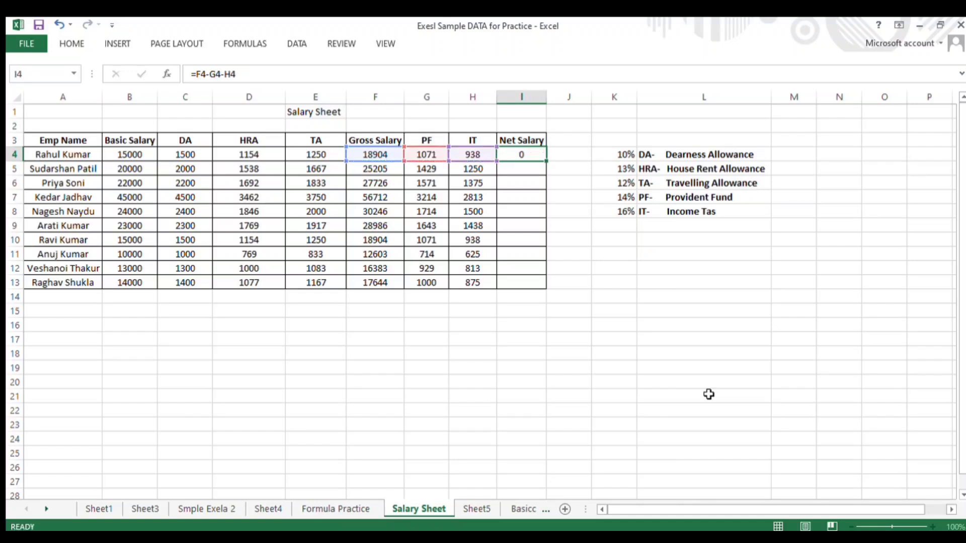
Fill the net salary formula from I4 down through I13 for all employees.
key(Left)
key(ctrl+Down)
key(Right)
key(ctrl+shift+Up)
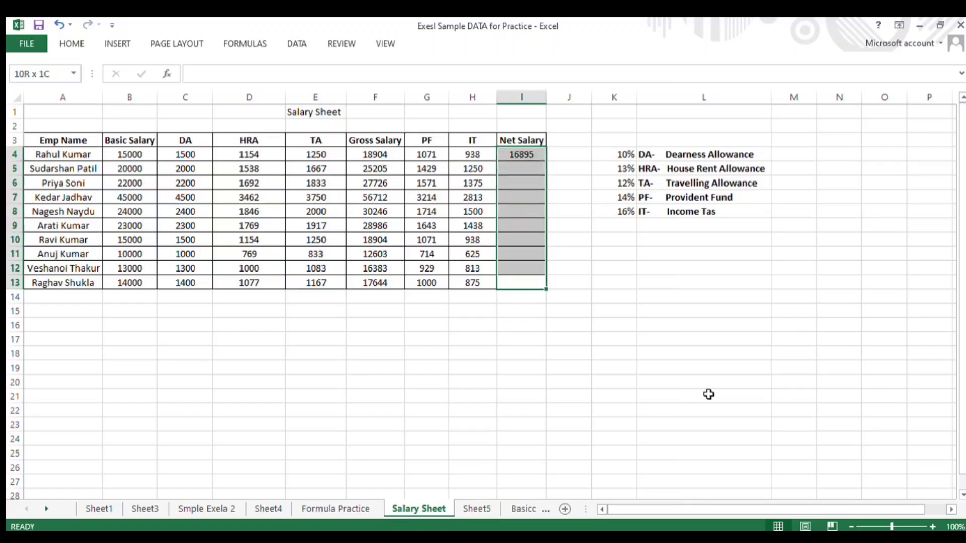
key(ctrl+d)
Review the allowance, gross salary, PF, IT and net salary formulas across the first employee's row.
key(Up)
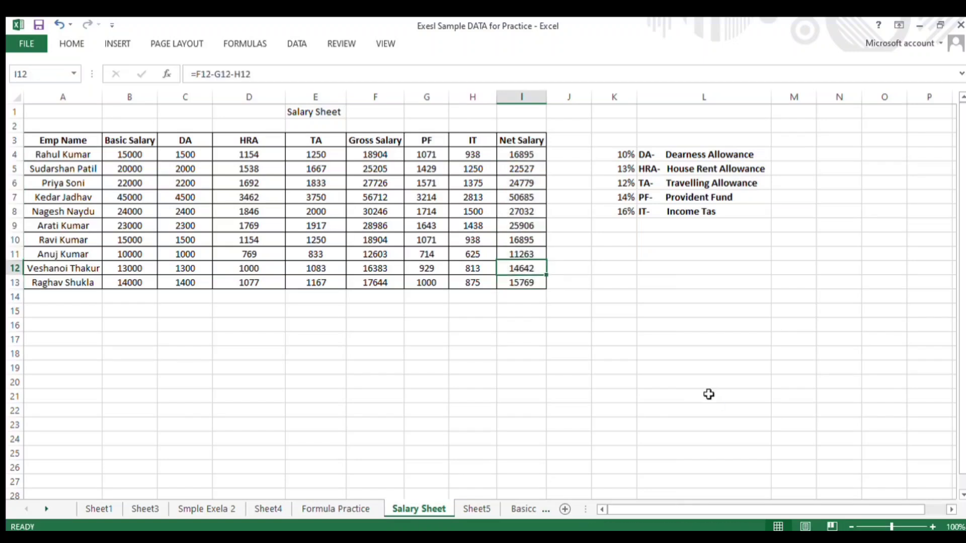
key(ctrl+Up)
key(Down)
key(Left)
key(Left)
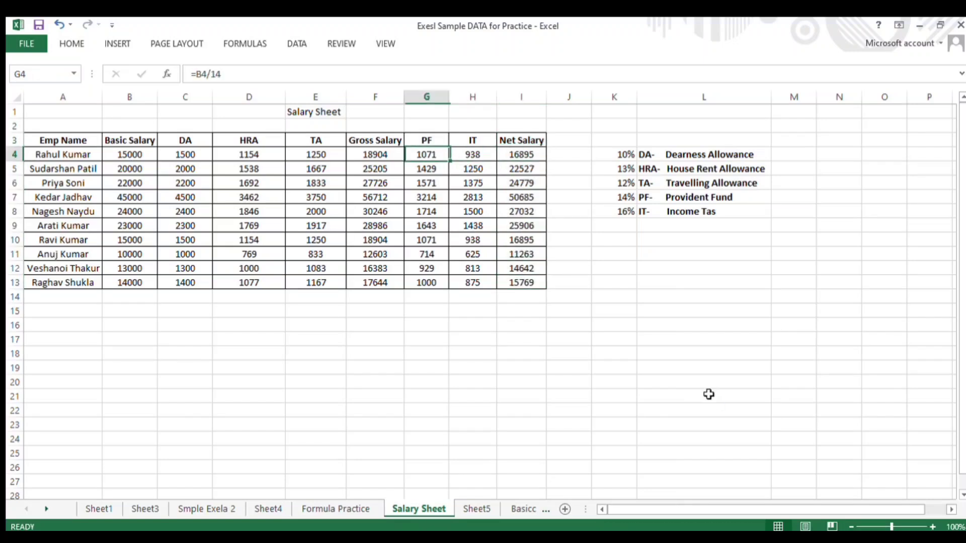
key(Left)
key(Left)
key(Left)
key(Right)
key(Right)
key(Right)
key(Right)
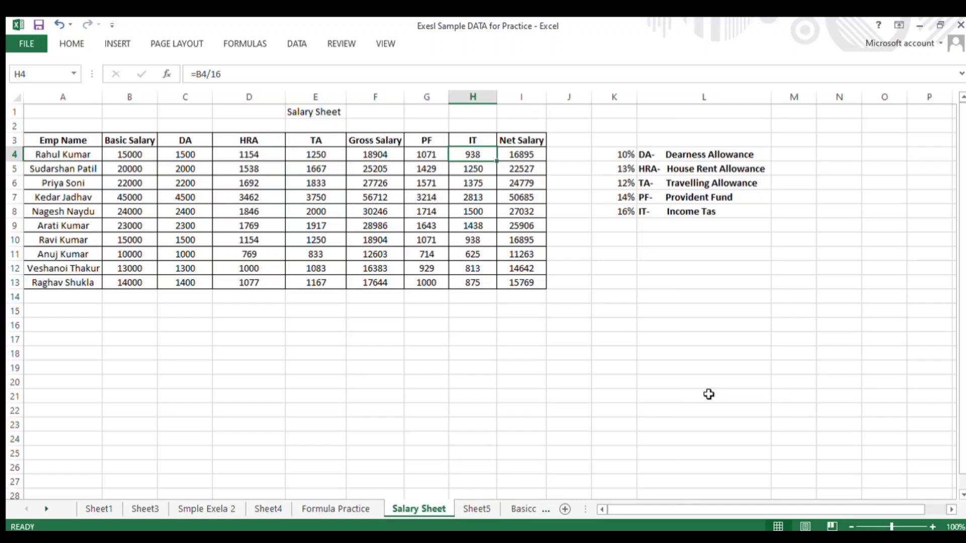
Make the Salary Sheet title in E1 bold.
key(Up)
key(Up)
key(Up)
key(ctrl+Left)
key(Down)
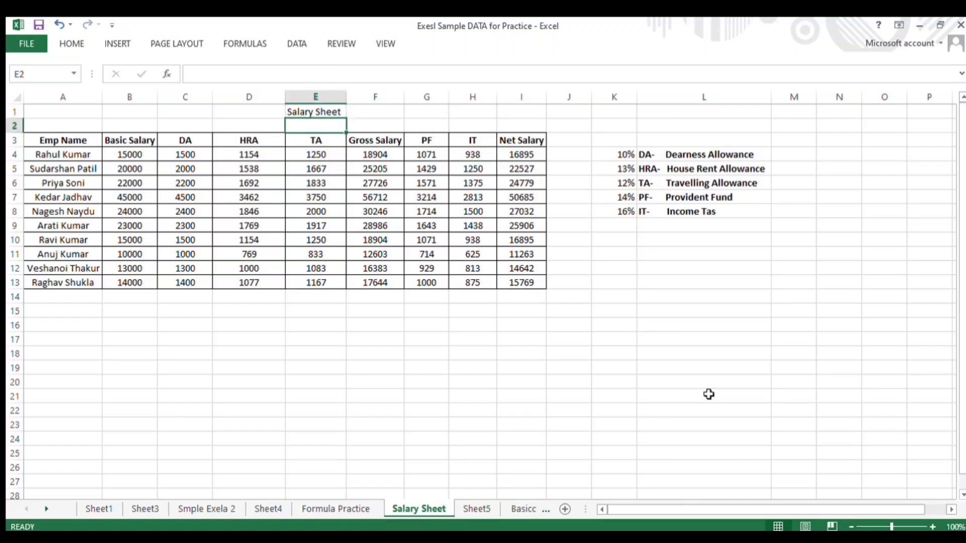
key(Up)
key(ctrl+b)
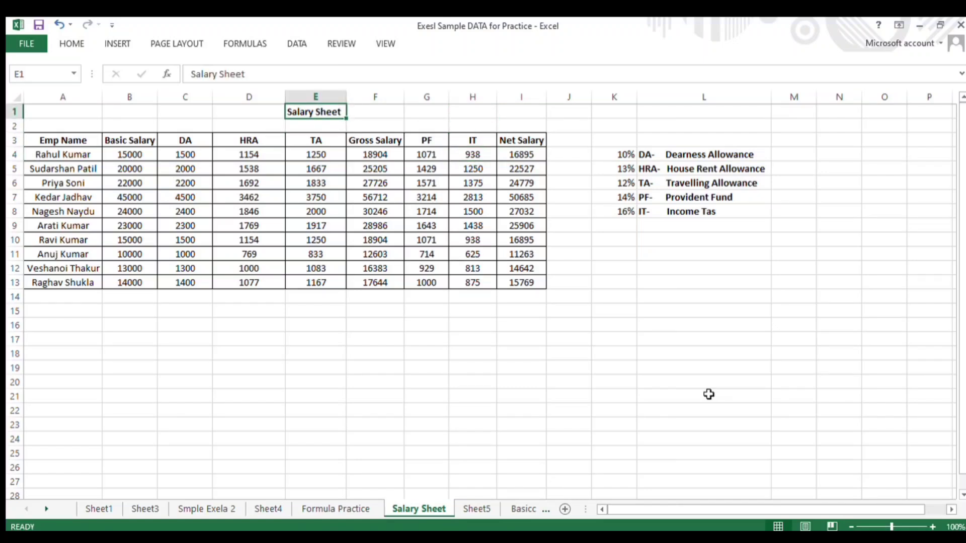
key(Down)
key(Up)
key(alt)
key(h)
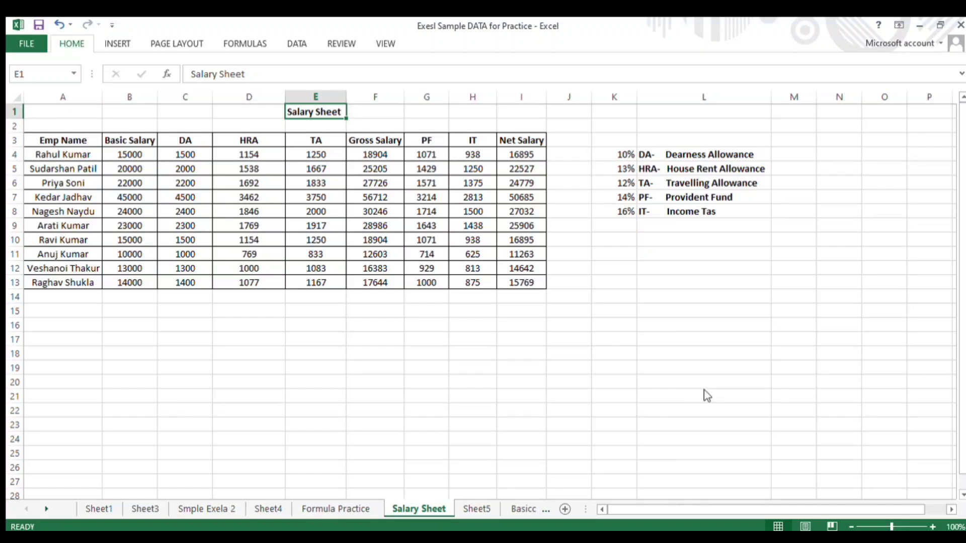
key(Escape)
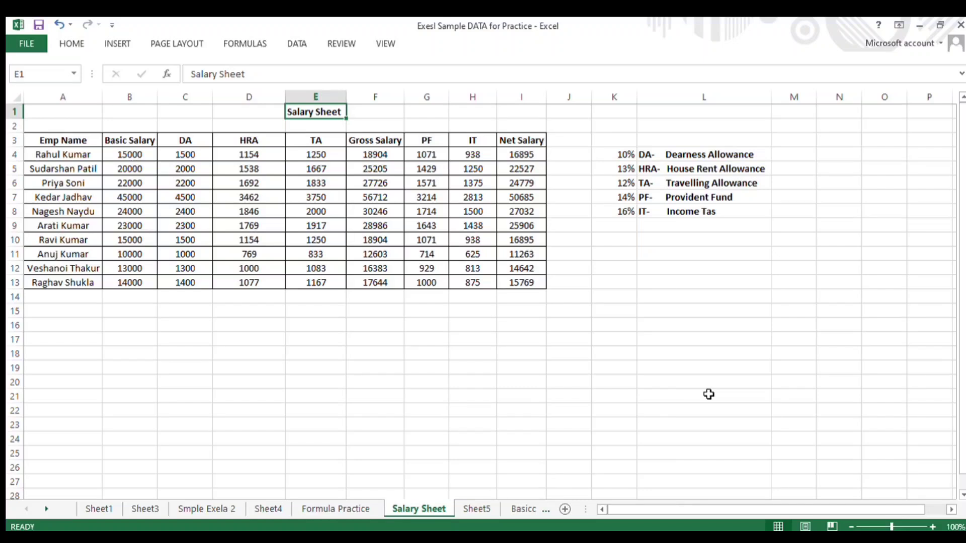
Shade the header row A3:I3, from Emp Name to Net Salary, with a light grey fill.
key(Down)
key(Left)
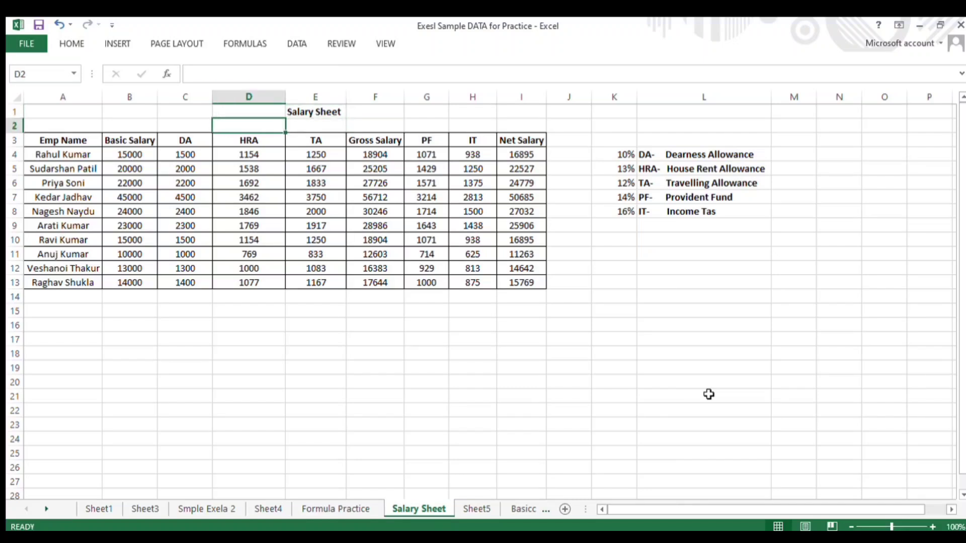
key(Down)
key(Home)
key(ctrl+shift+Right)
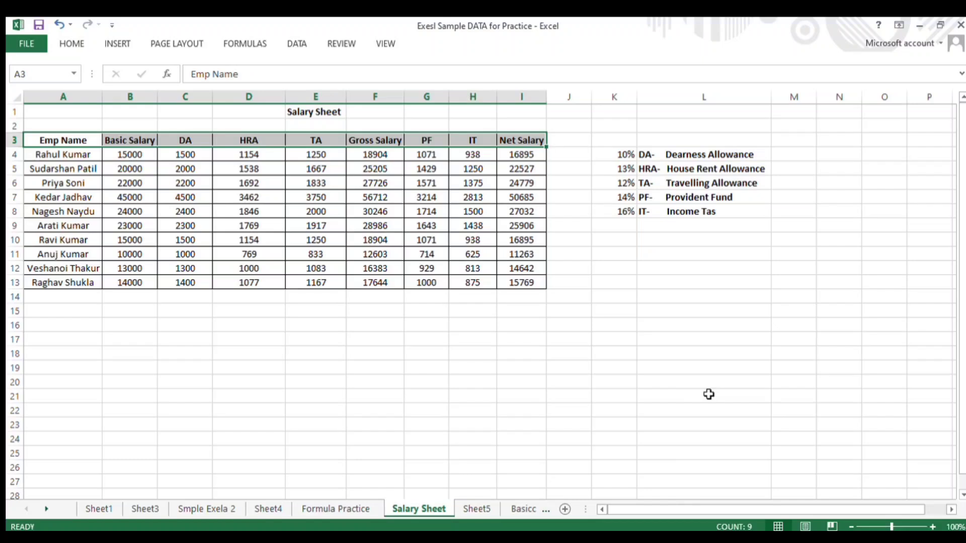
key(alt)
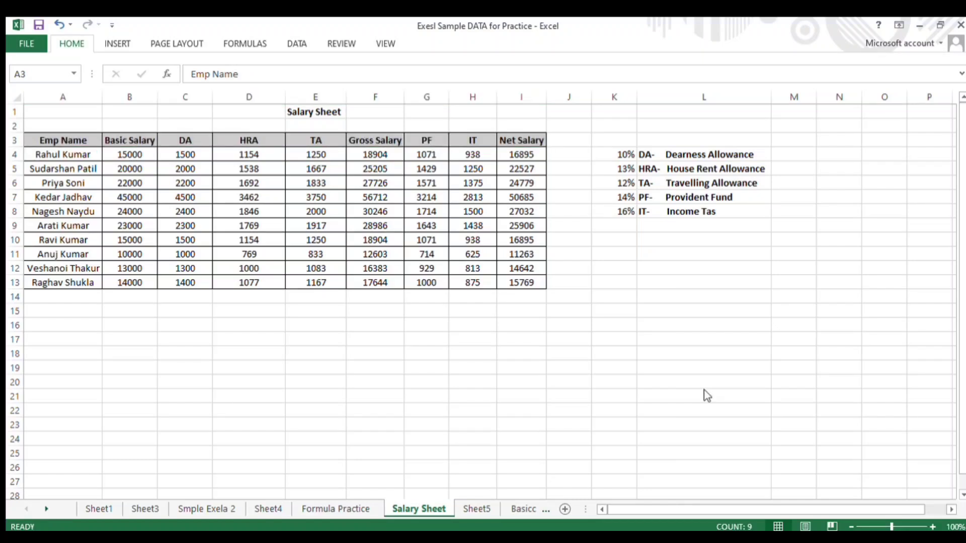
Shade the employee data range A4:I13 with a light orange fill.
key(Down)
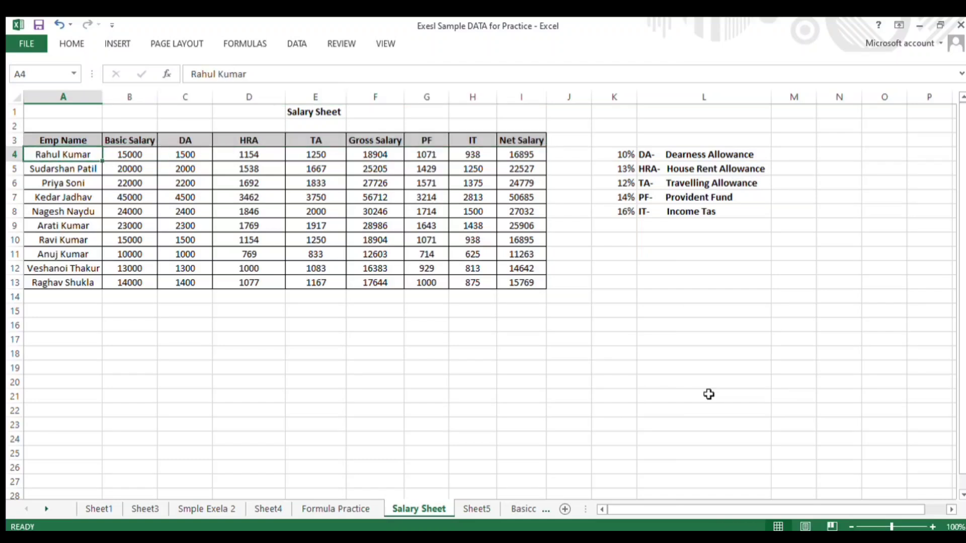
key(ctrl+shift+Down)
key(ctrl+shift+Right)
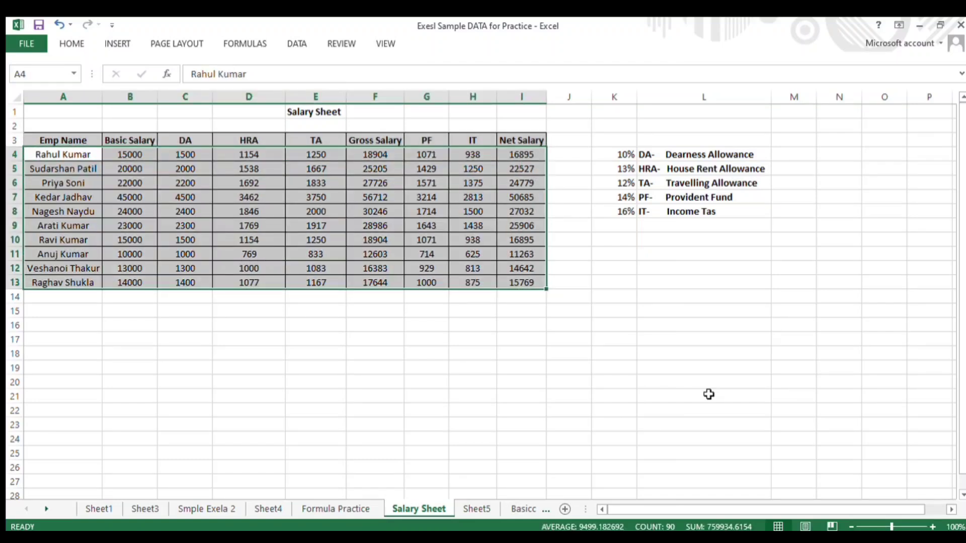
key(ctrl+z)
key(alt)
key(h)
key(h)
key(Down)
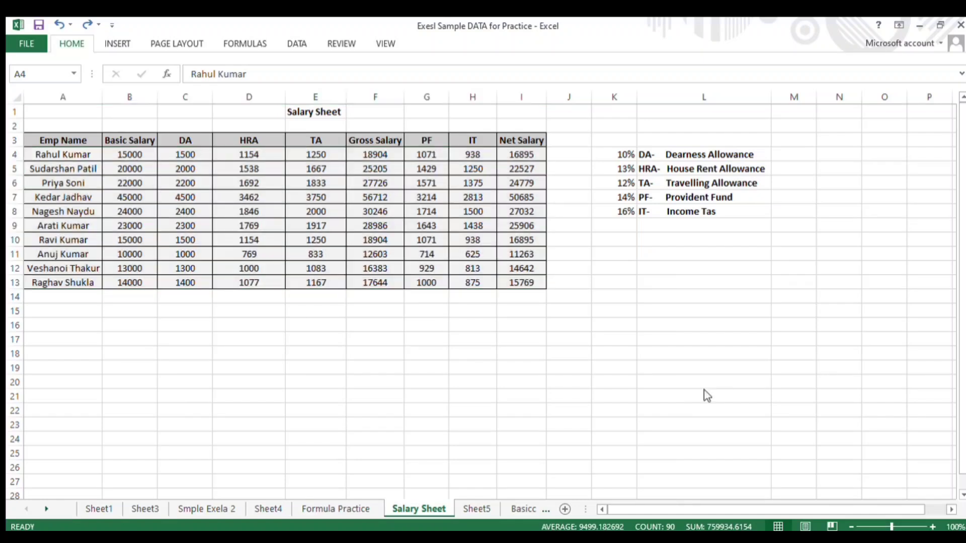
key(Down)
key(Up)
key(Right)
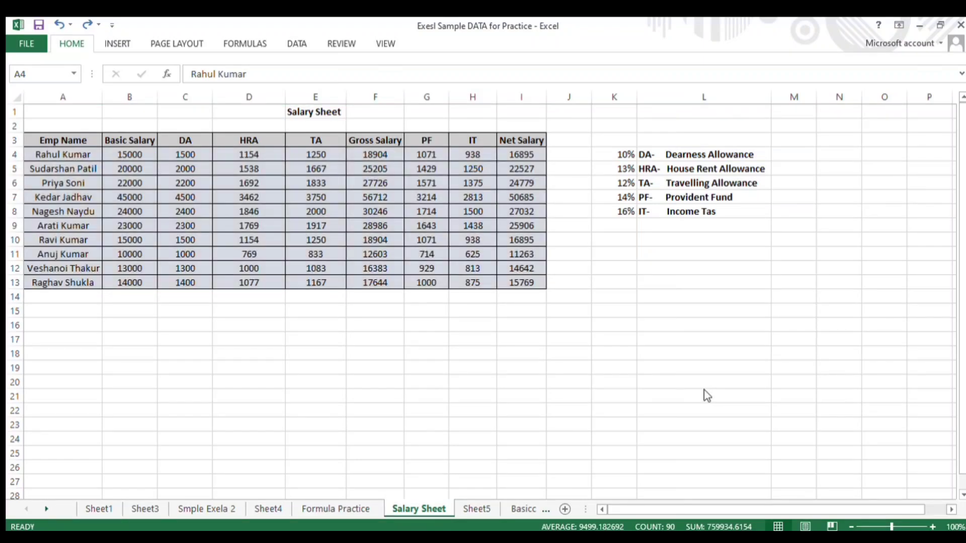
key(Down)
key(Right)
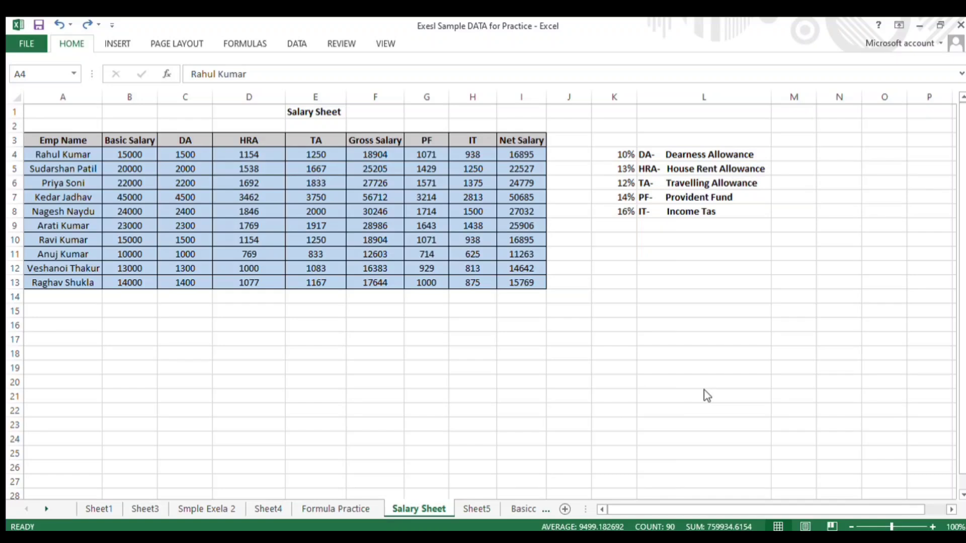
key(Right)
key(Return)
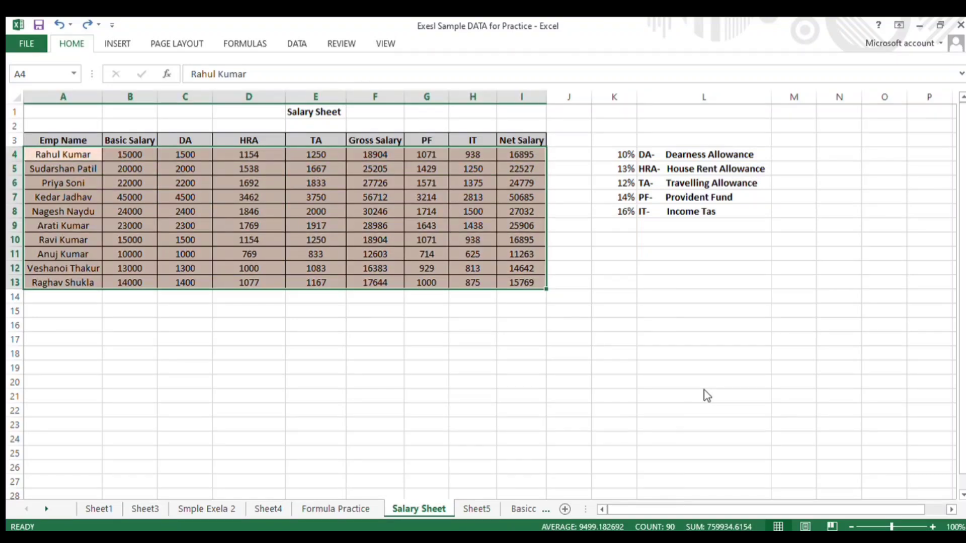
Examine the shaded salary table across its header row and down to the last employee's net salary.
key(Down)
key(Up)
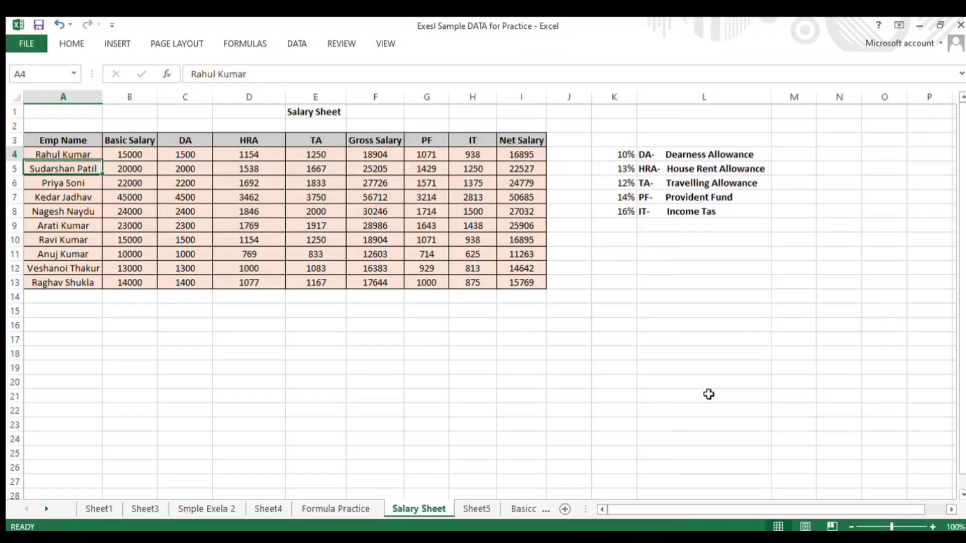
key(Up)
key(Right)
key(Right)
key(Right)
key(Right)
key(Right)
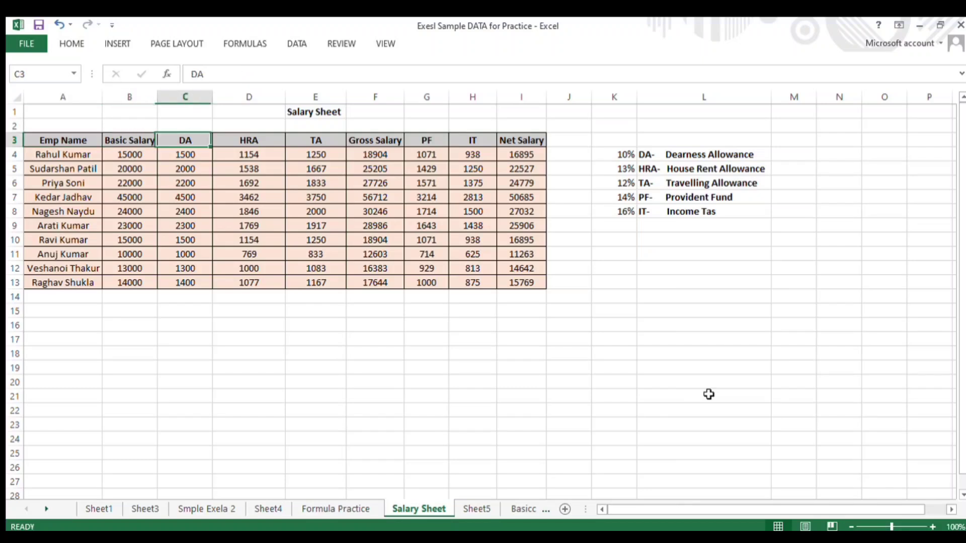
key(Right)
key(Right)
key(Right)
key(Right)
key(Right)
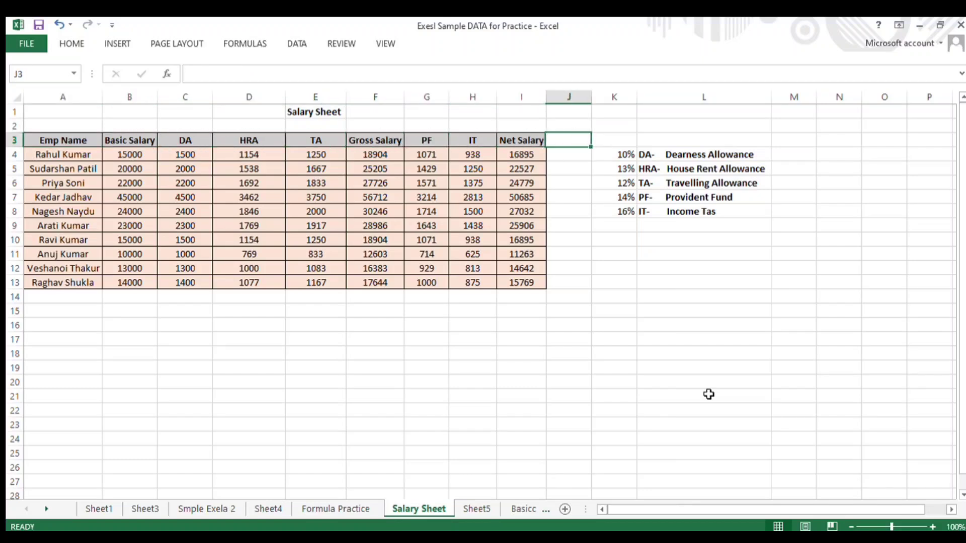
key(Down)
key(Left)
key(Left)
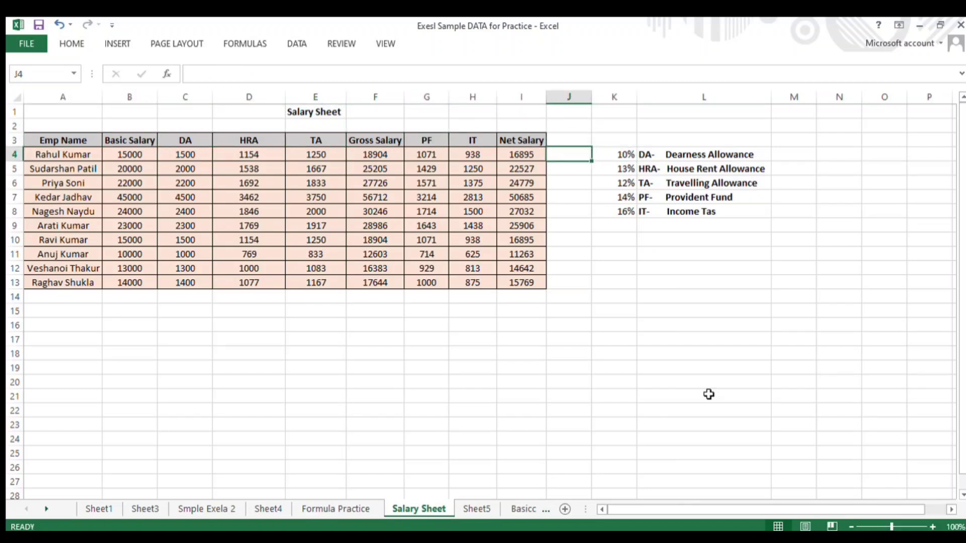
key(Down)
key(Down)
key(Down)
key(Down)
key(Down)
key(Down)
key(Down)
key(Down)
key(Down)
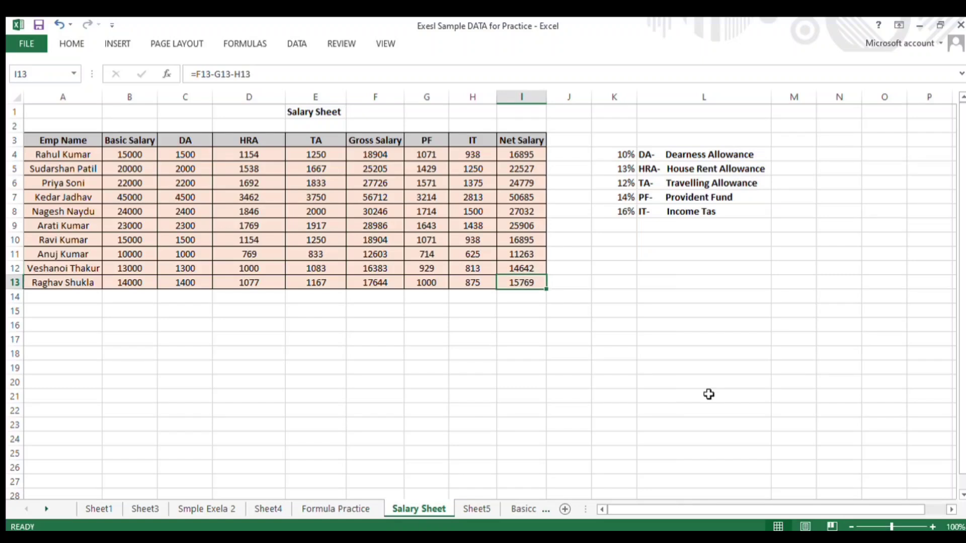
Insert a blank column before the Emp Name column to shift the whole table over by one.
key(Left)
key(Left)
key(Home)
key(ctrl+shift+Up)
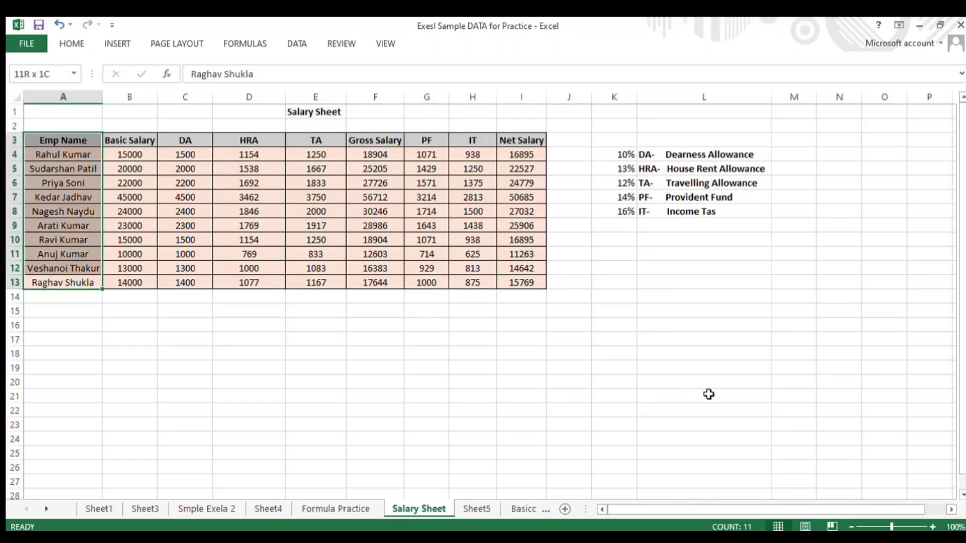
key(ctrl+space)
key(ctrl+shift+plus)
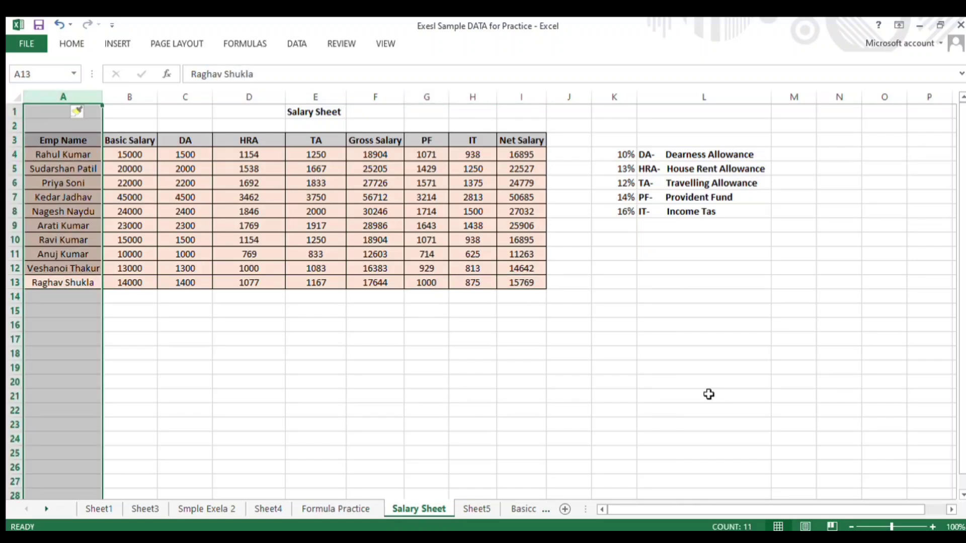
Save the workbook with the finished salary sheet.
key(Right)
key(Right)
key(Right)
key(Right)
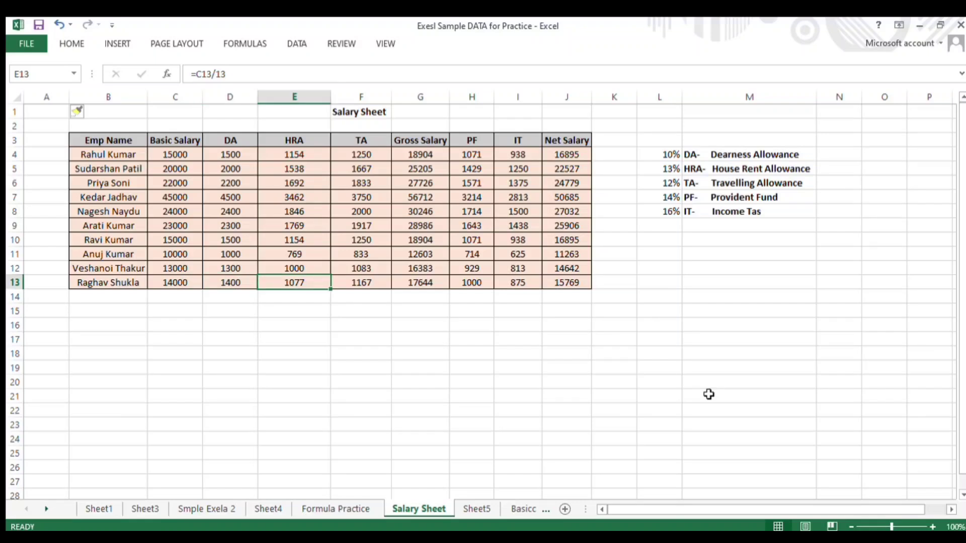
key(ctrl+s)
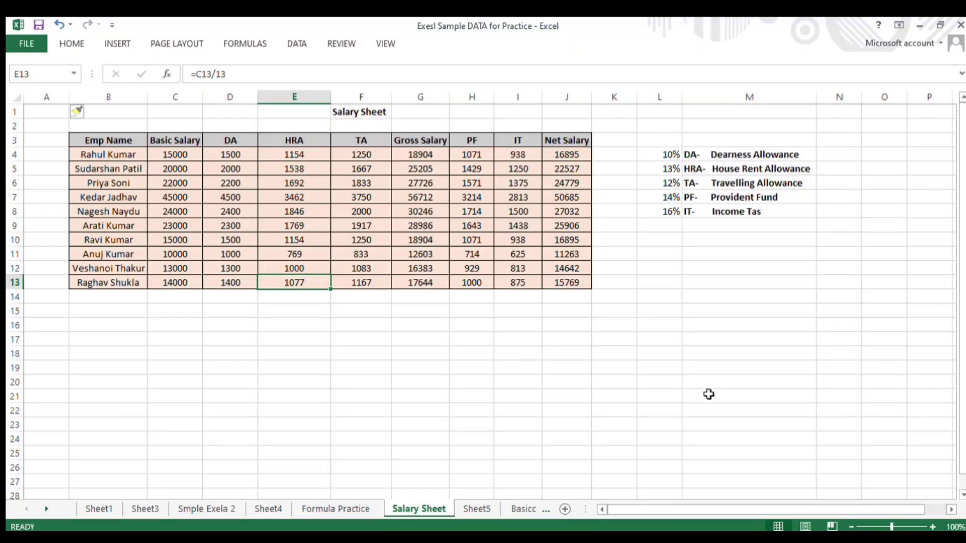